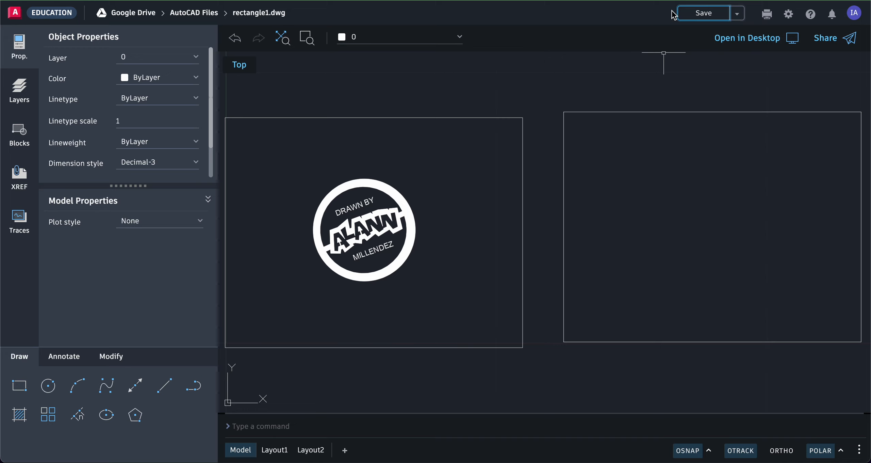
Step: Save rectangle1.dwg, and in the Brave browser start a new drawing in Google Drive's AutoCAD Files folder
{"action": "left_click", "coordinate": [715, 18]}
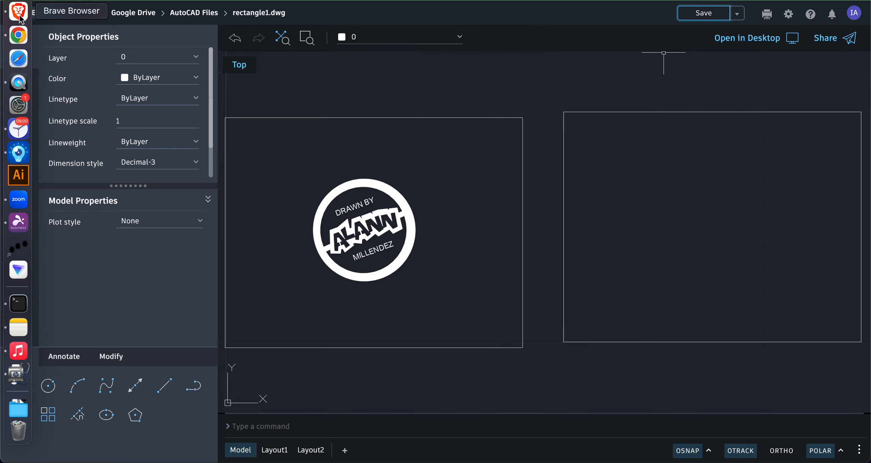
{"action": "left_click", "coordinate": [17, 15]}
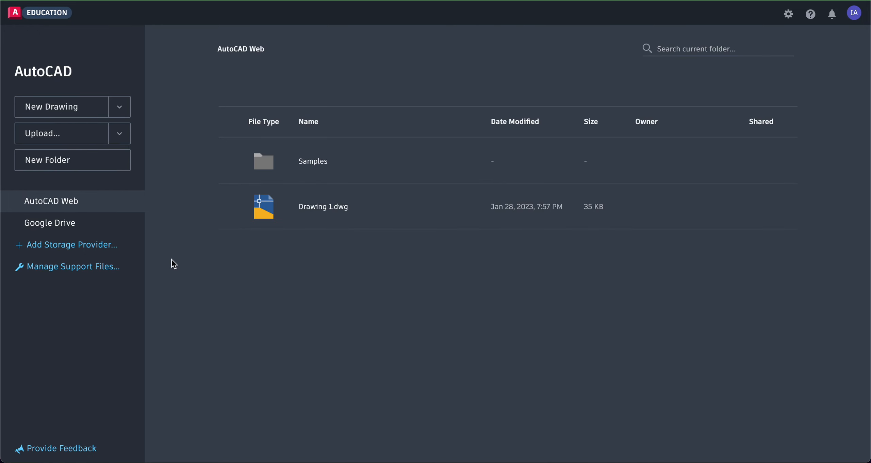
{"action": "left_click", "coordinate": [76, 231]}
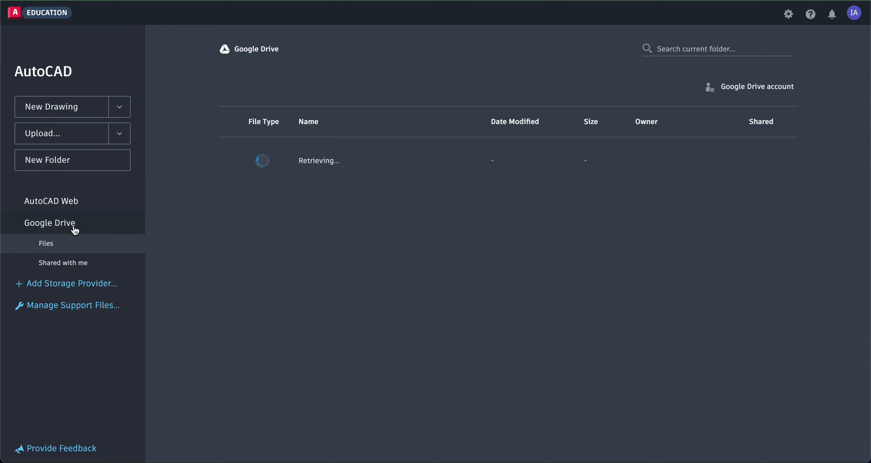
{"action": "left_click", "coordinate": [315, 174]}
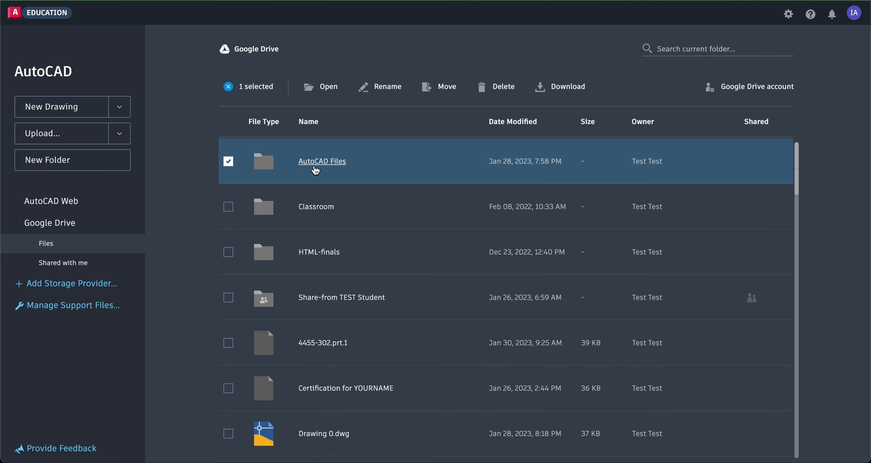
{"action": "left_click", "coordinate": [316, 168]}
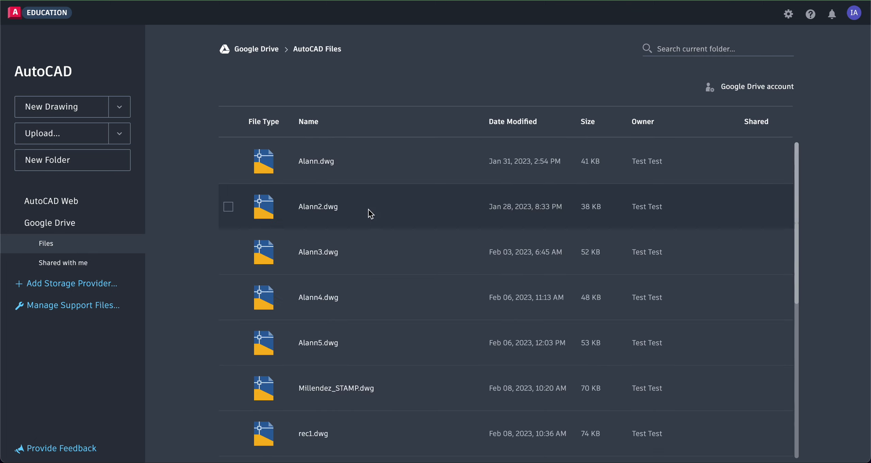
{"action": "left_click", "coordinate": [78, 115]}
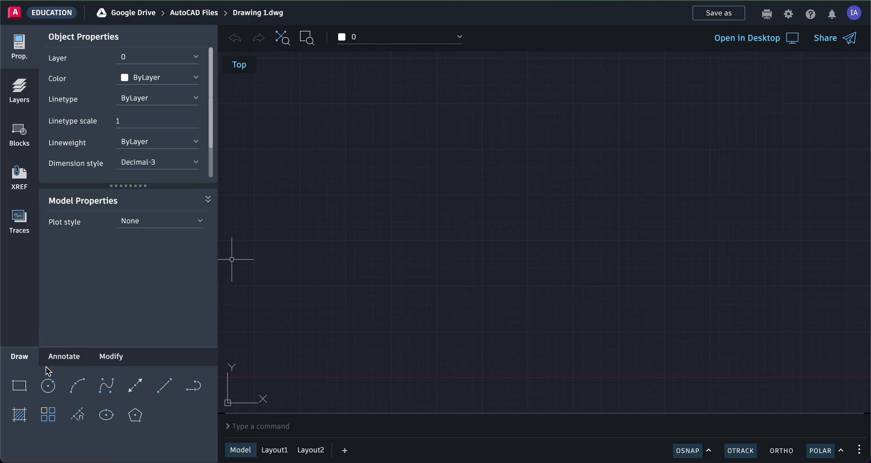
Step: Draw a rectangle 2 units wide and 4 units high in the empty drawing
{"action": "left_click", "coordinate": [24, 387]}
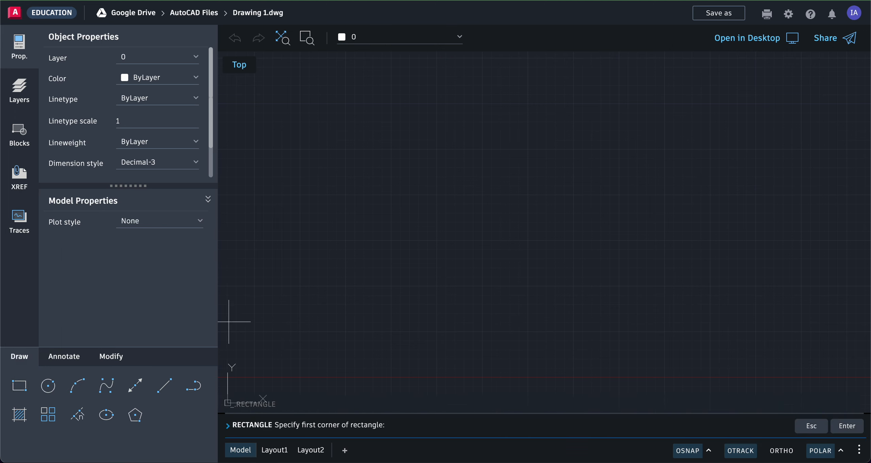
{"action": "left_click", "coordinate": [280, 296]}
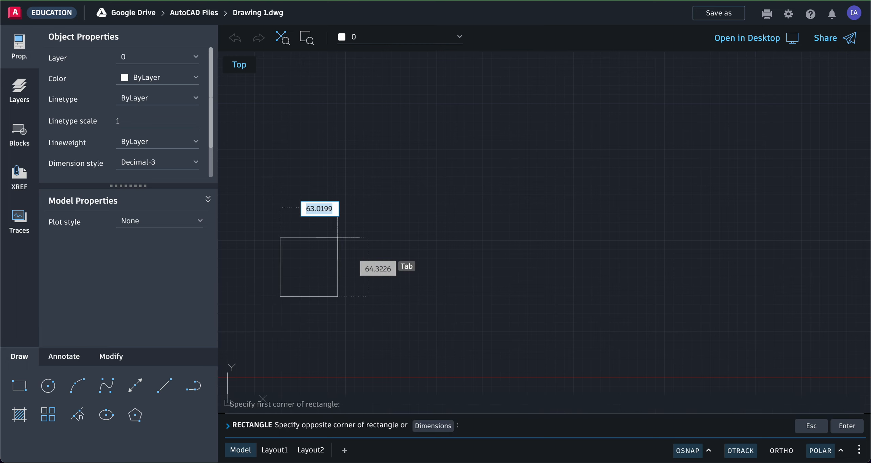
{"action": "type", "text": "2"}
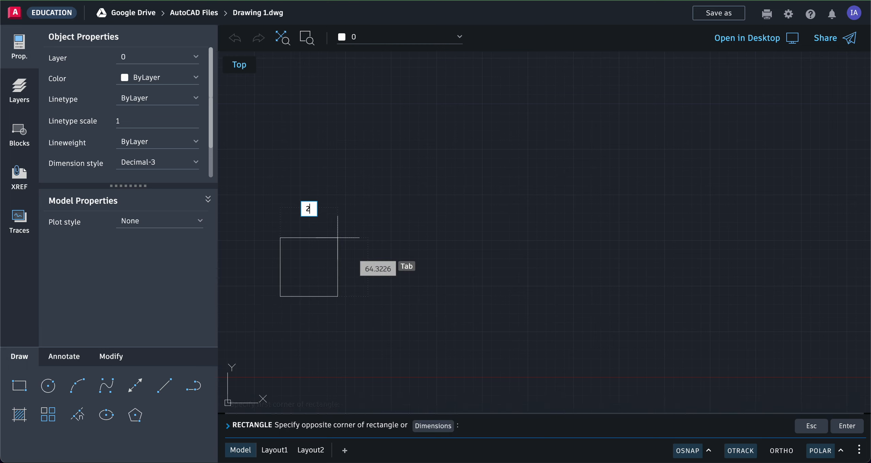
{"action": "key", "text": "Tab"}
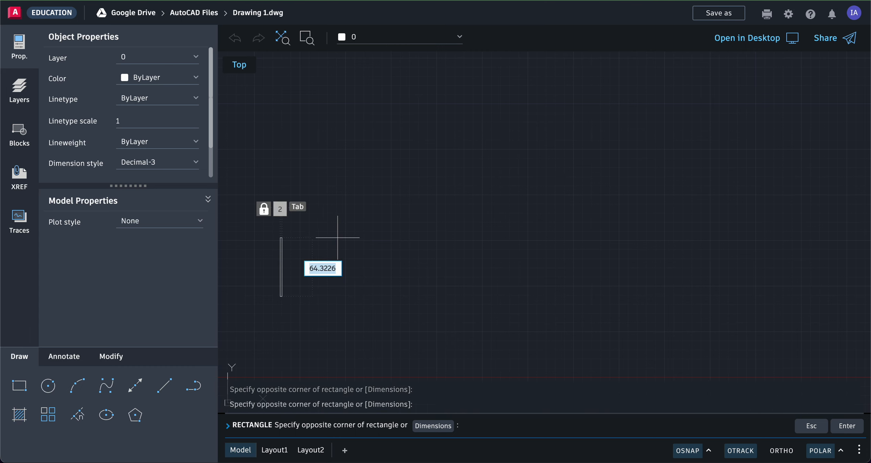
{"action": "type", "text": "4"}
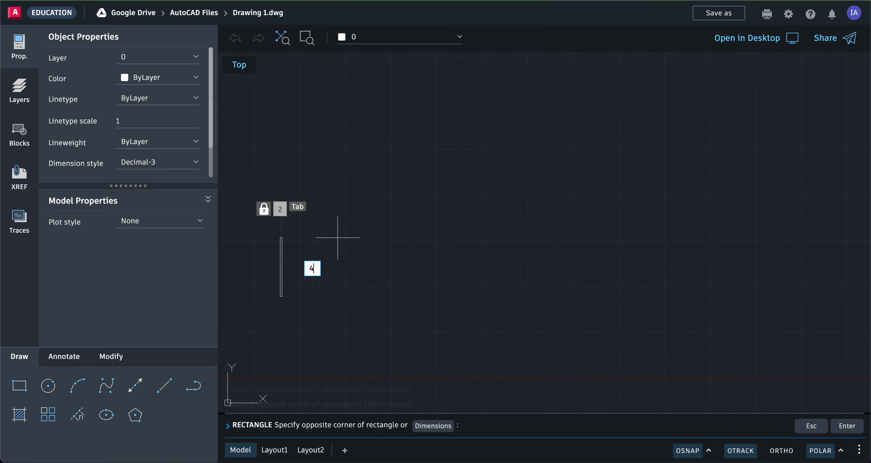
{"action": "key", "text": "Return"}
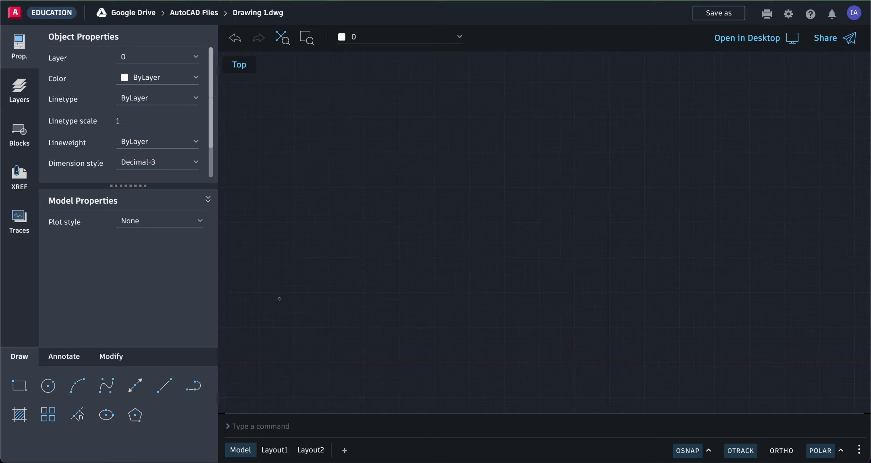
Step: Draw a 2 by 2 square to the right of the 2 by 4 rectangle, with their bases roughly level
{"action": "scroll", "coordinate": [273, 308], "scroll_direction": "up", "scroll_amount": 5}
{"action": "scroll", "coordinate": [283, 287], "scroll_direction": "up", "scroll_amount": 4}
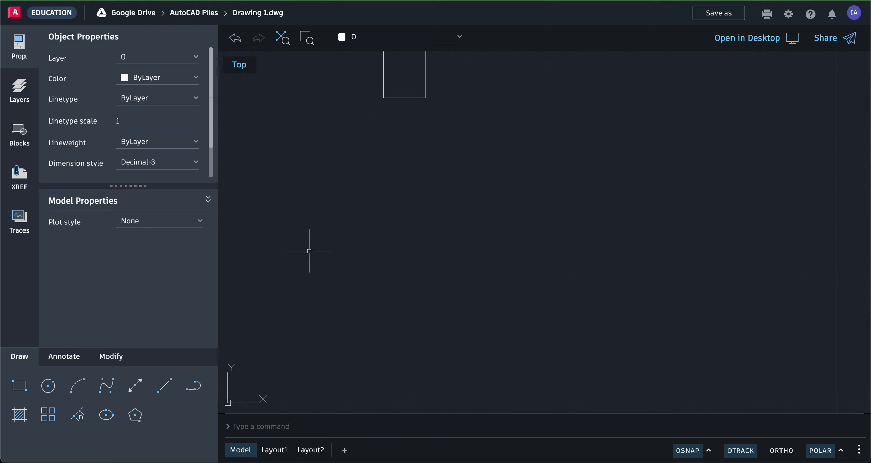
{"action": "scroll", "coordinate": [311, 249], "scroll_direction": "down", "scroll_amount": 2}
{"action": "middle_click_drag", "start_coordinate": [335, 221], "coordinate": [311, 300]}
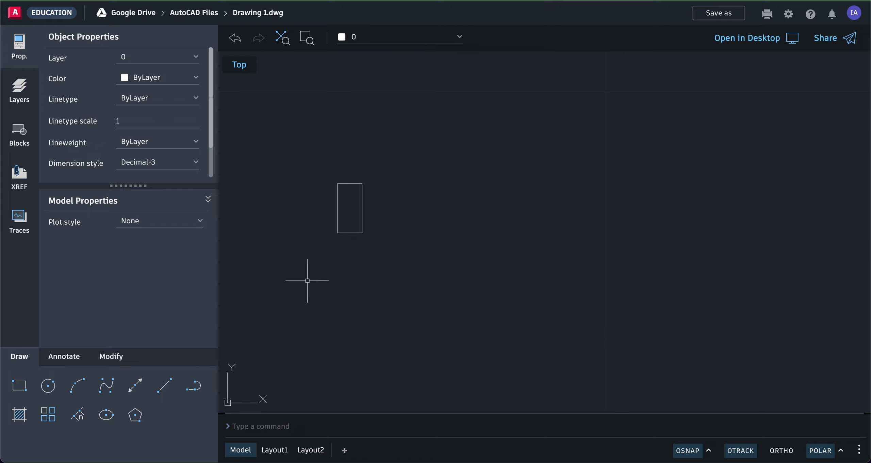
{"action": "left_click", "coordinate": [20, 384]}
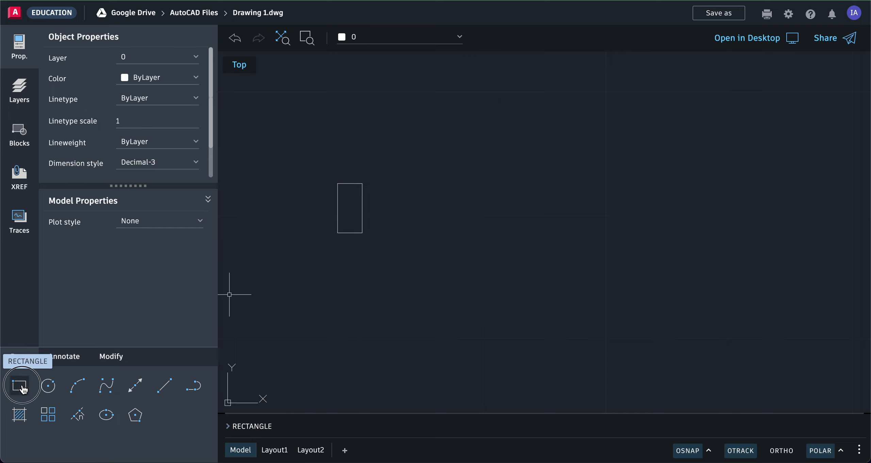
{"action": "left_click", "coordinate": [410, 234]}
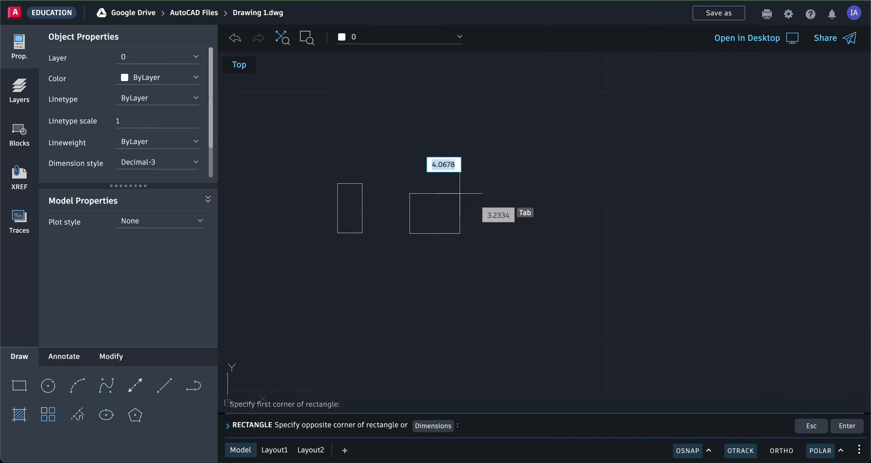
{"action": "type", "text": "2"}
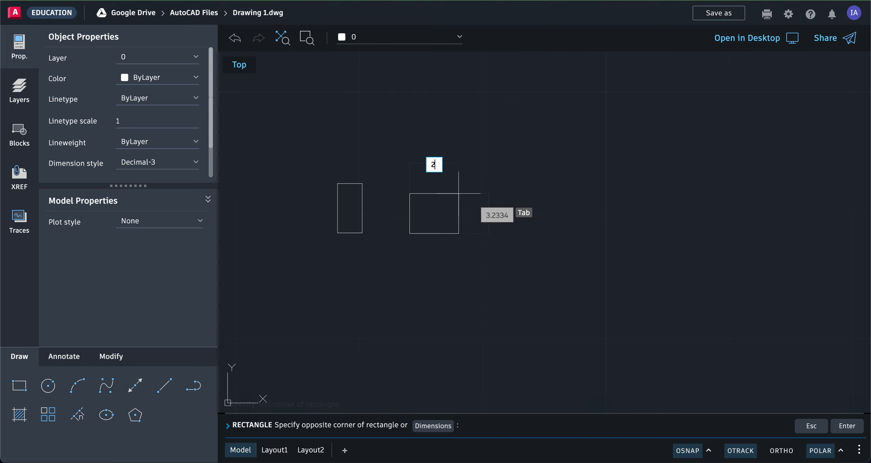
{"action": "key", "text": "Tab"}
{"action": "type", "text": "2"}
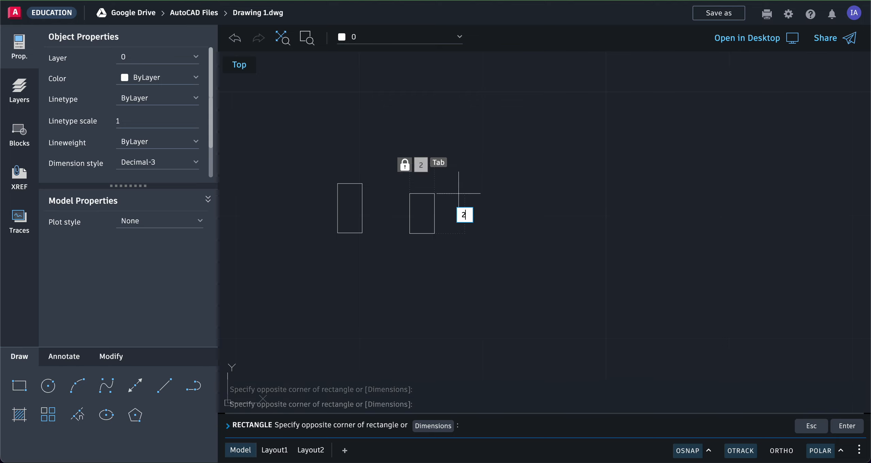
{"action": "key", "text": "Return"}
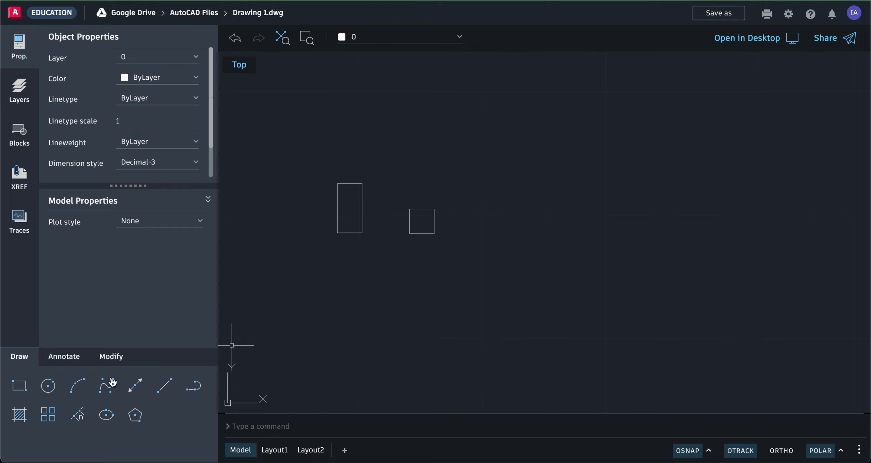
Step: Draw a 6 by 6 square to the right of the small square, with its base roughly level with it
{"action": "left_click", "coordinate": [20, 385]}
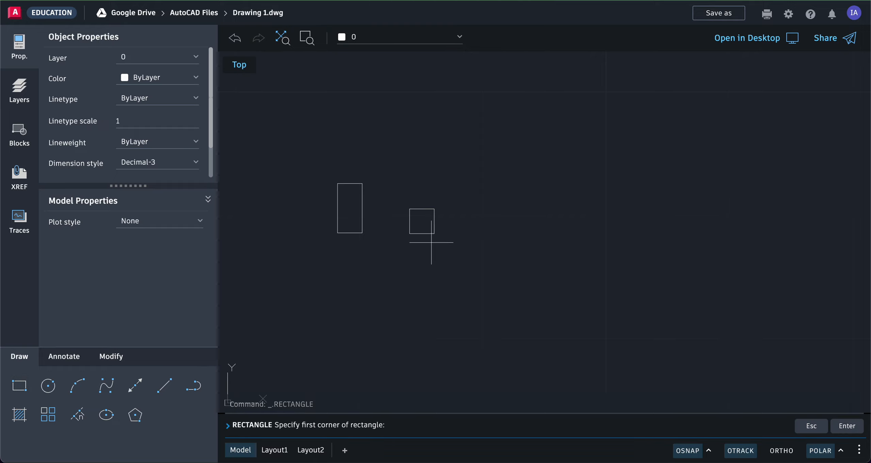
{"action": "left_click", "coordinate": [465, 234]}
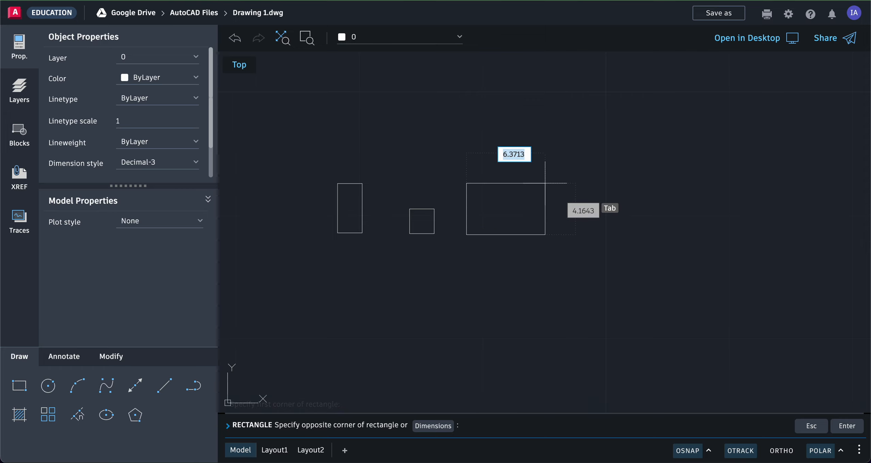
{"action": "type", "text": "6"}
{"action": "key", "text": "Tab"}
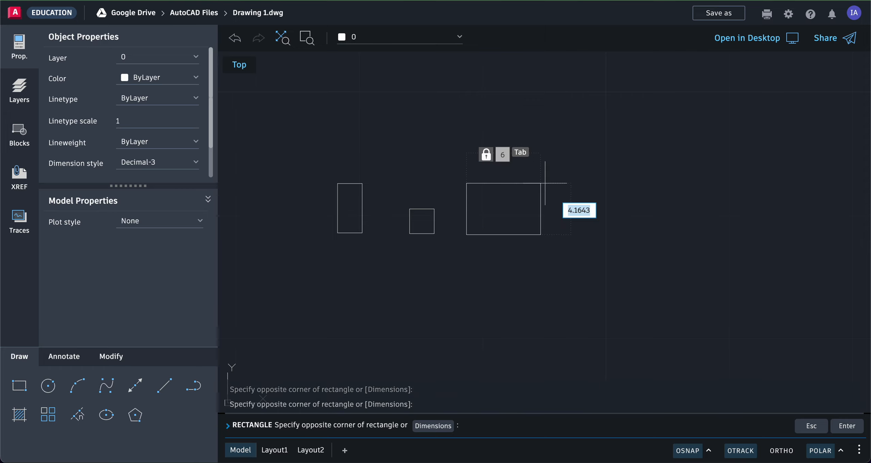
{"action": "type", "text": "6"}
{"action": "key", "text": "Return"}
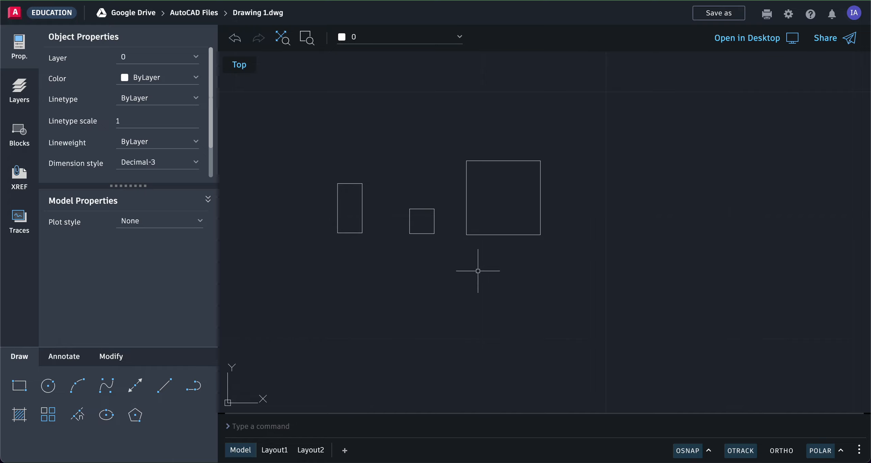
Step: Draw a rectangle 10 units wide and 2 units high below the 2 by 4 rectangle
{"action": "left_click", "coordinate": [20, 386]}
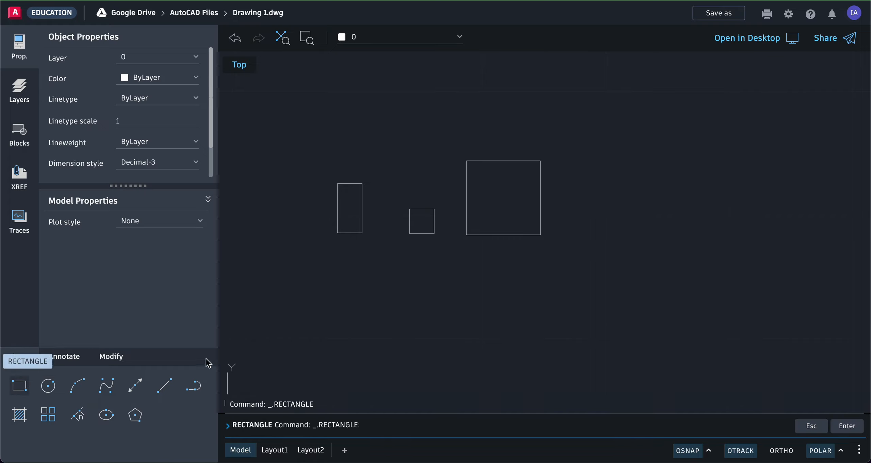
{"action": "left_click", "coordinate": [338, 308]}
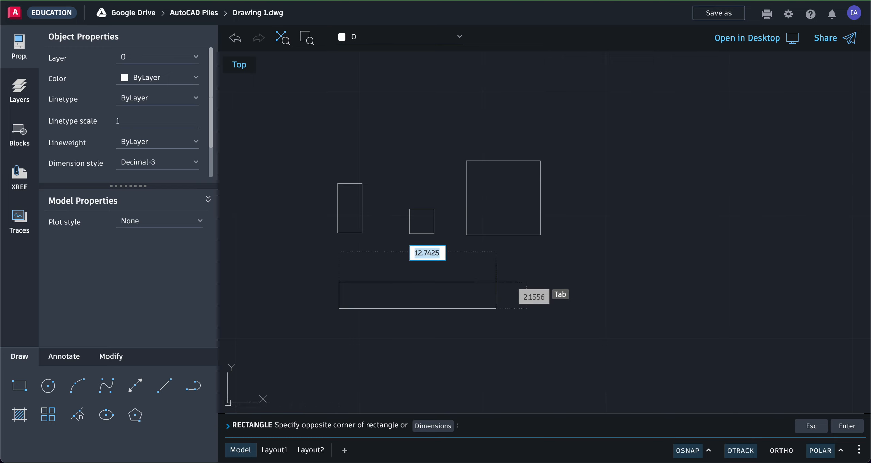
{"action": "type", "text": "10"}
{"action": "key", "text": "Tab"}
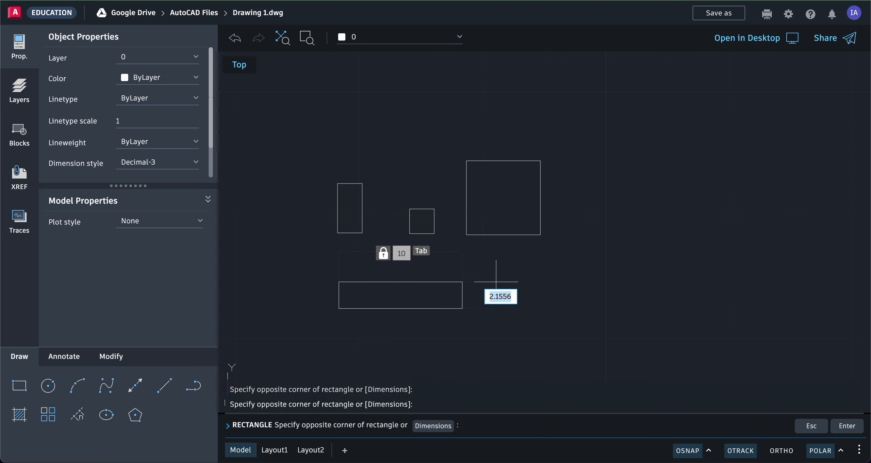
{"action": "type", "text": "2"}
{"action": "key", "text": "Return"}
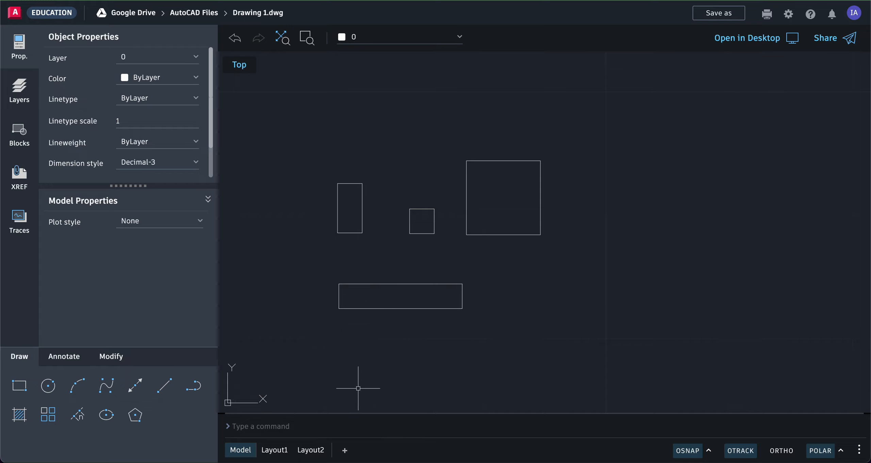
Step: Draw a rectangle 2 units wide and 10 units high, starting below the large square and level with the horizontal rectangle's base
{"action": "left_click", "coordinate": [19, 387]}
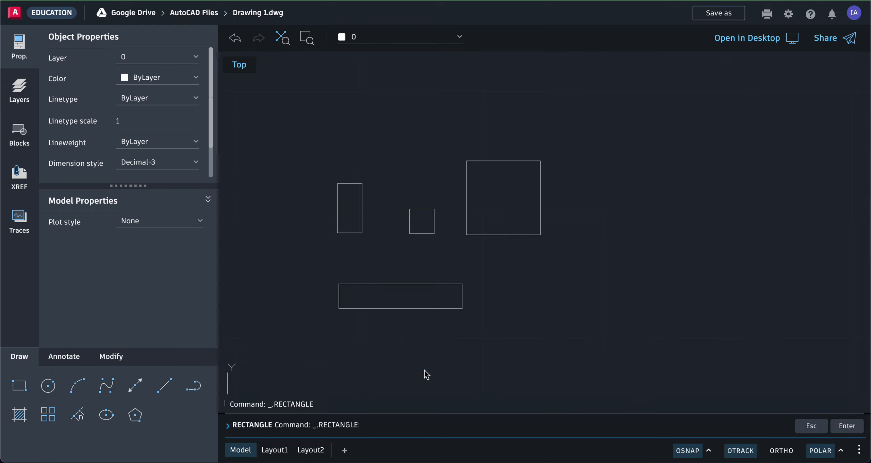
{"action": "left_click", "coordinate": [512, 308]}
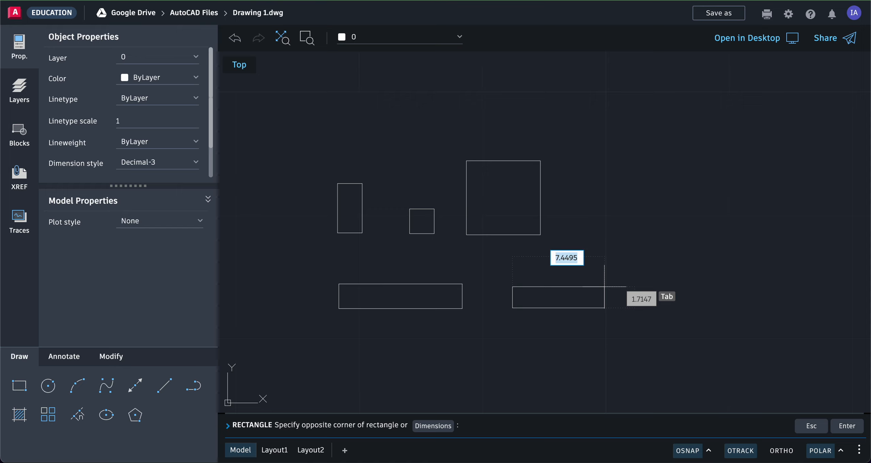
{"action": "type", "text": "2"}
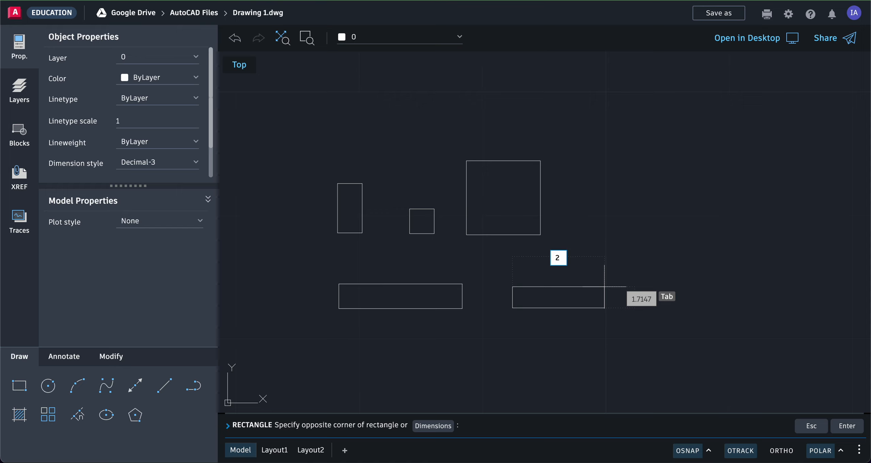
{"action": "key", "text": "Tab"}
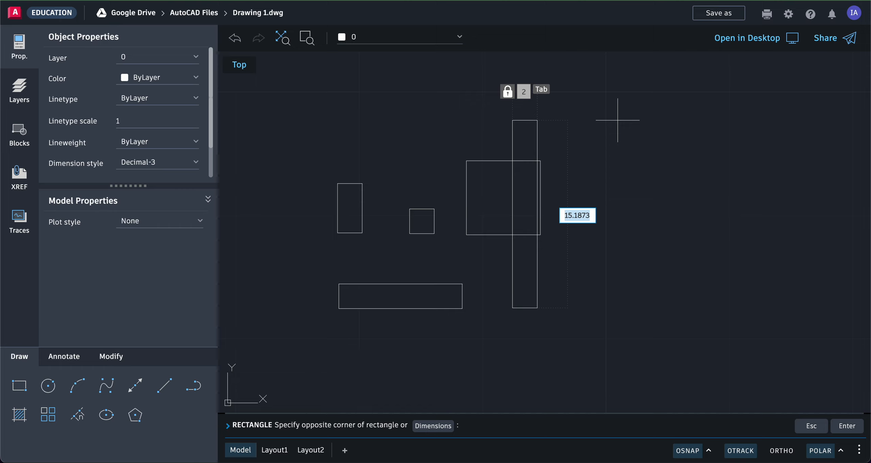
{"action": "type", "text": "10"}
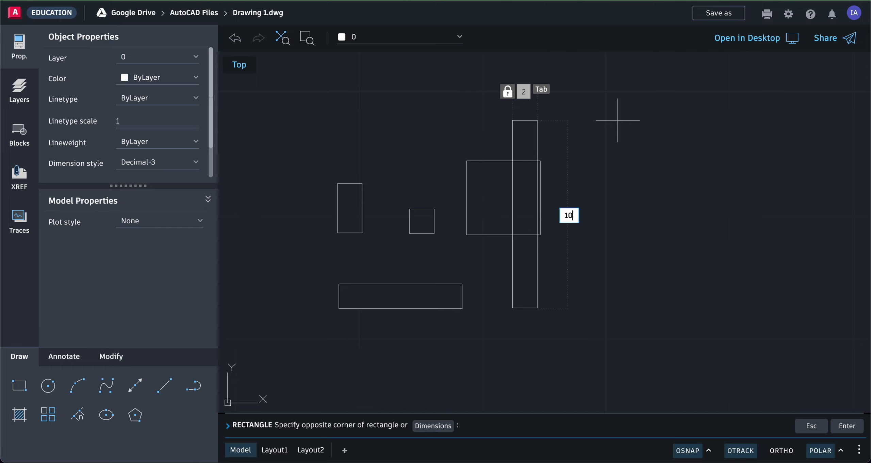
{"action": "key", "text": "Return"}
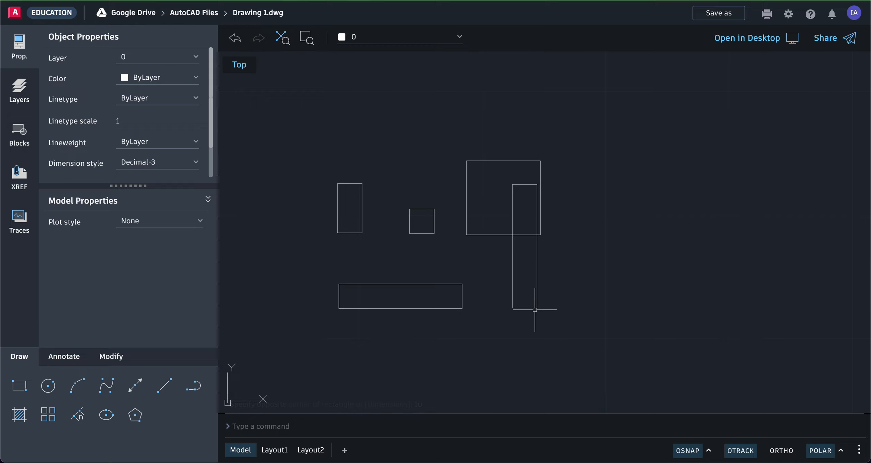
{"action": "type", "text": "m"}
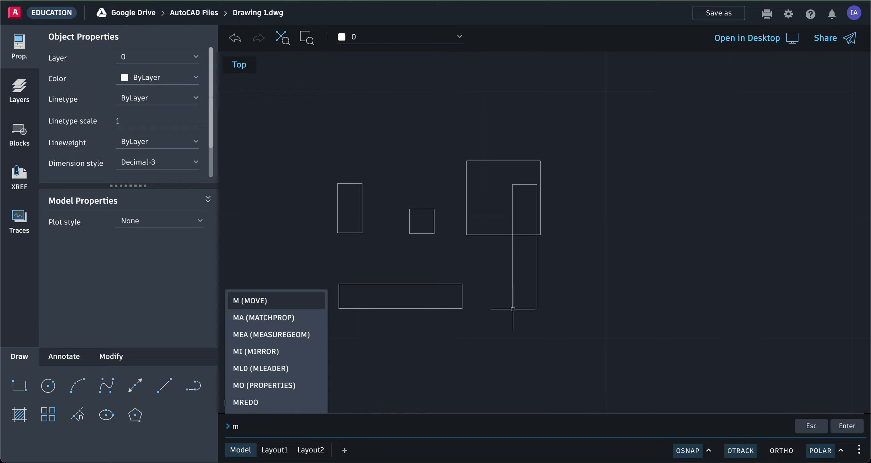
{"action": "key", "text": "Return"}
{"action": "key", "text": "Escape"}
{"action": "key", "text": "Escape"}
{"action": "key", "text": "Escape"}
{"action": "key", "text": "Escape"}
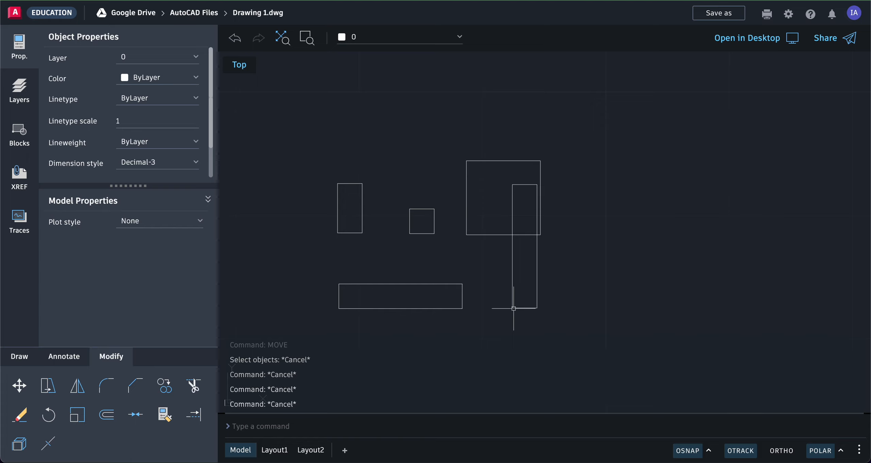
{"action": "type", "text": "m"}
{"action": "key", "text": "Return"}
{"action": "left_click", "coordinate": [513, 308]}
{"action": "key", "text": "Return"}
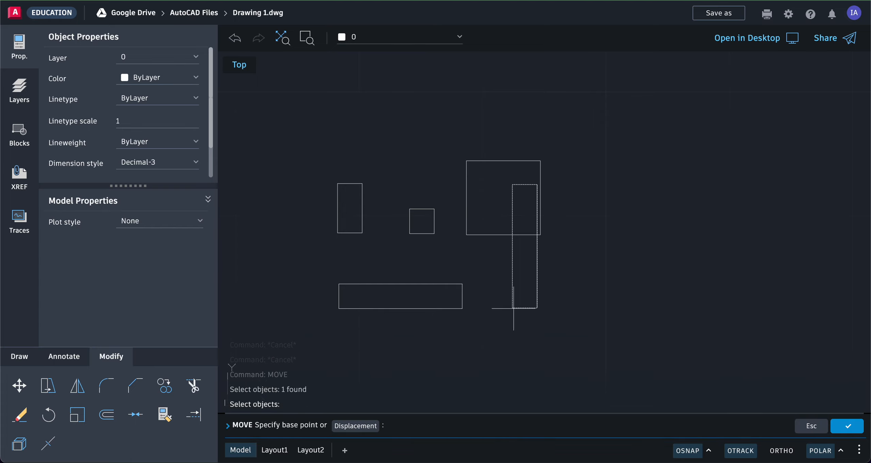
{"action": "key", "text": "Escape"}
{"action": "key", "text": "Escape"}
{"action": "key", "text": "Escape"}
{"action": "key", "text": "Escape"}
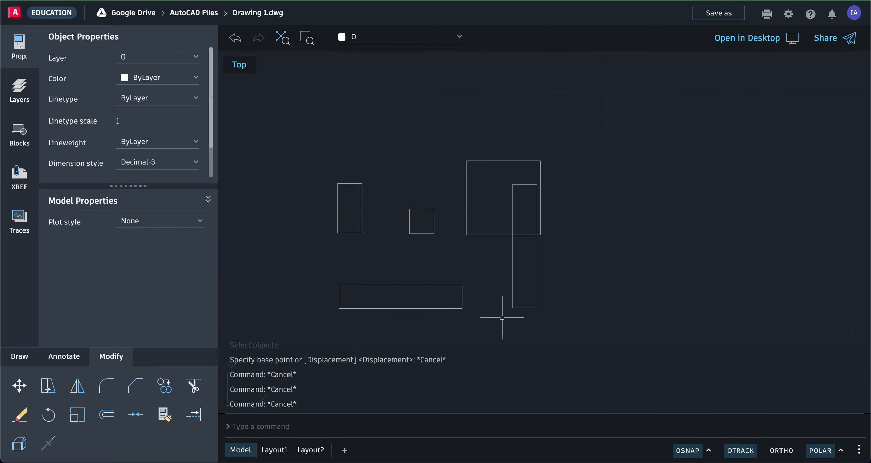
Step: Try to move the 2 by 10 rectangle off the large square using a picked displacement
{"action": "left_click", "coordinate": [19, 386]}
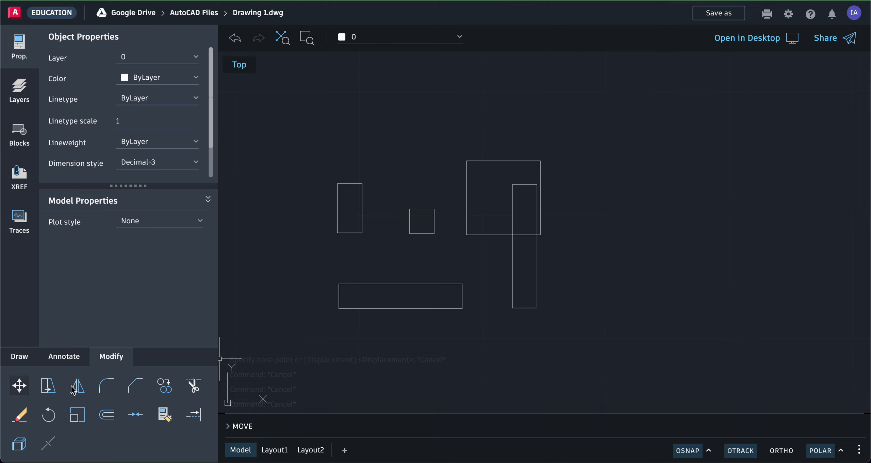
{"action": "left_click", "coordinate": [508, 313]}
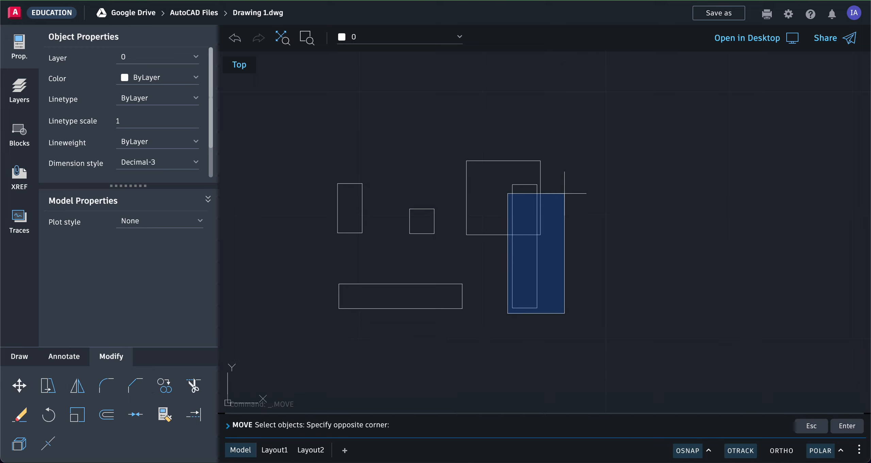
{"action": "left_click", "coordinate": [563, 183]}
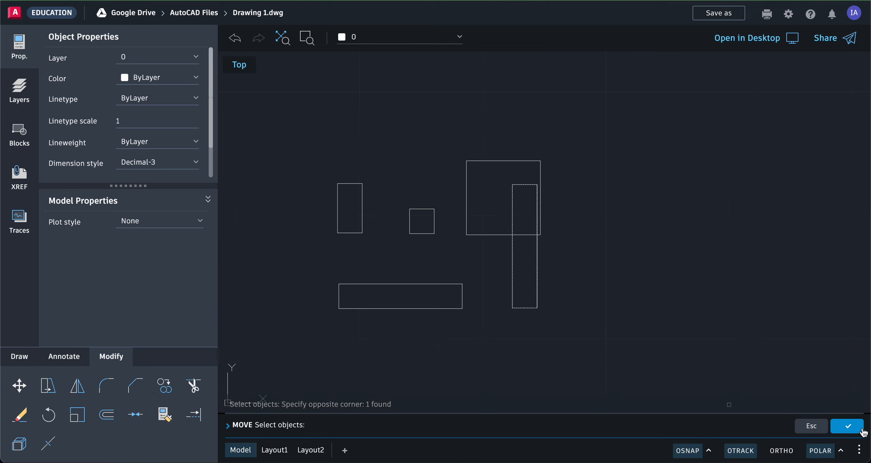
{"action": "left_click", "coordinate": [848, 426]}
{"action": "key", "text": "Return"}
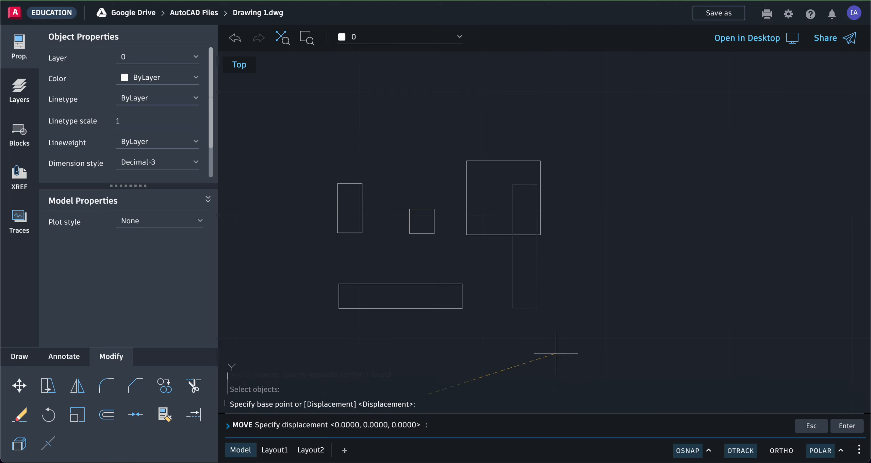
{"action": "left_click", "coordinate": [553, 339]}
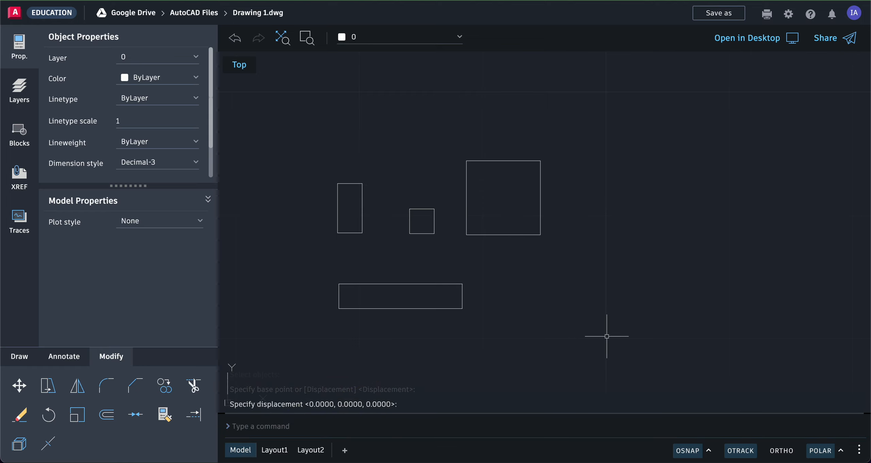
{"action": "scroll", "coordinate": [607, 336], "scroll_direction": "up", "scroll_amount": 2}
{"action": "scroll", "coordinate": [608, 336], "scroll_direction": "down", "scroll_amount": 5}
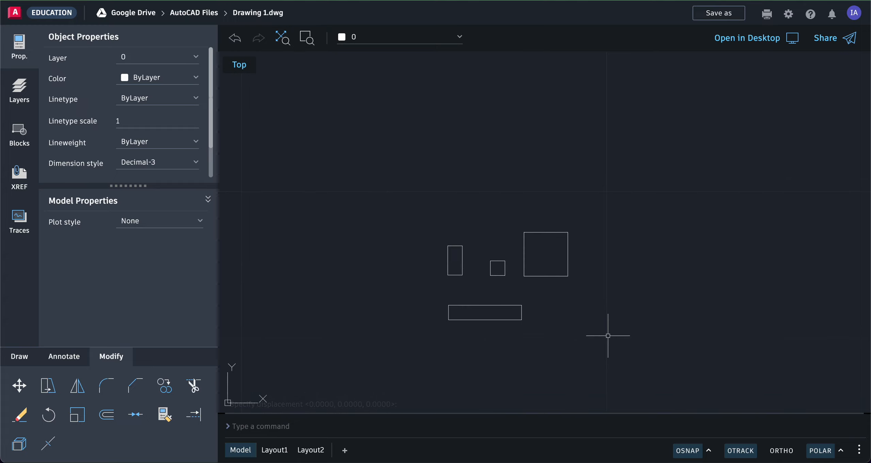
Step: Undo the displacement move of the 2 by 10 rectangle
{"action": "type", "text": "u"}
{"action": "scroll", "coordinate": [609, 336], "scroll_direction": "up", "scroll_amount": 3}
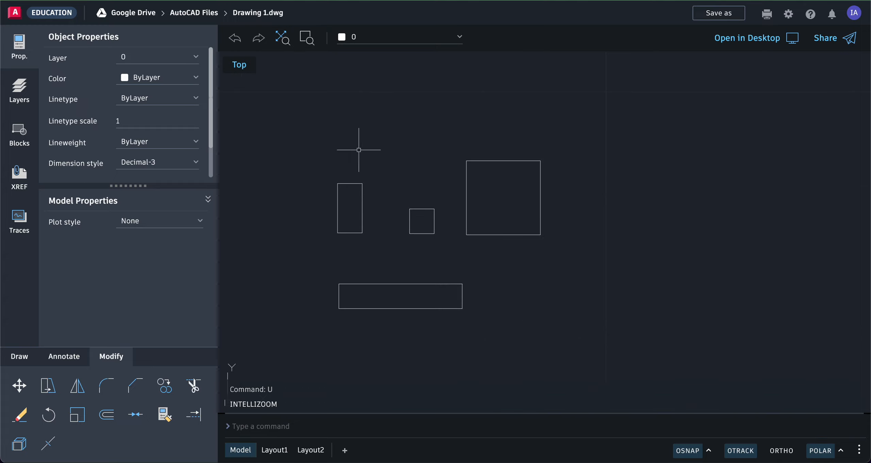
{"action": "left_click", "coordinate": [236, 42]}
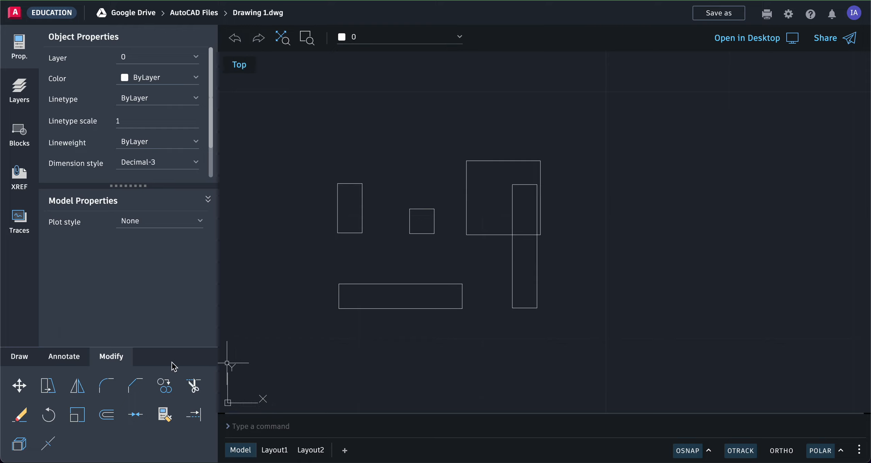
Step: Move the 2 by 10 rectangle horizontally to the right until it stands clear of the large square
{"action": "left_click", "coordinate": [19, 385]}
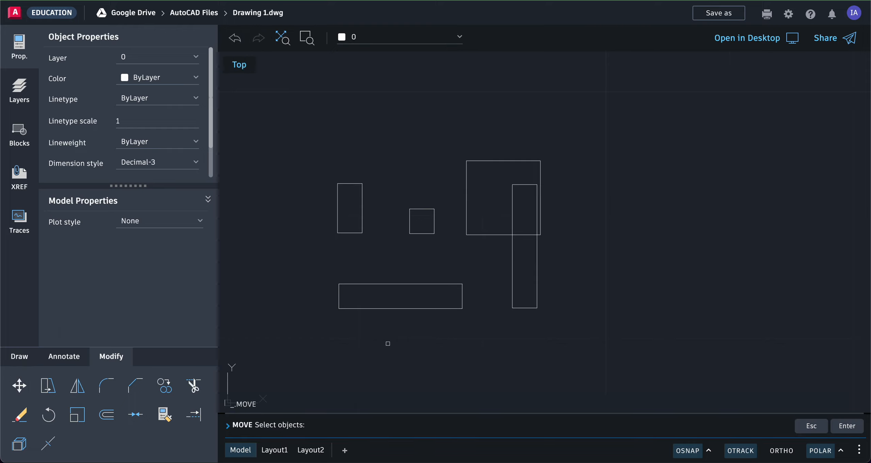
{"action": "left_click", "coordinate": [508, 321]}
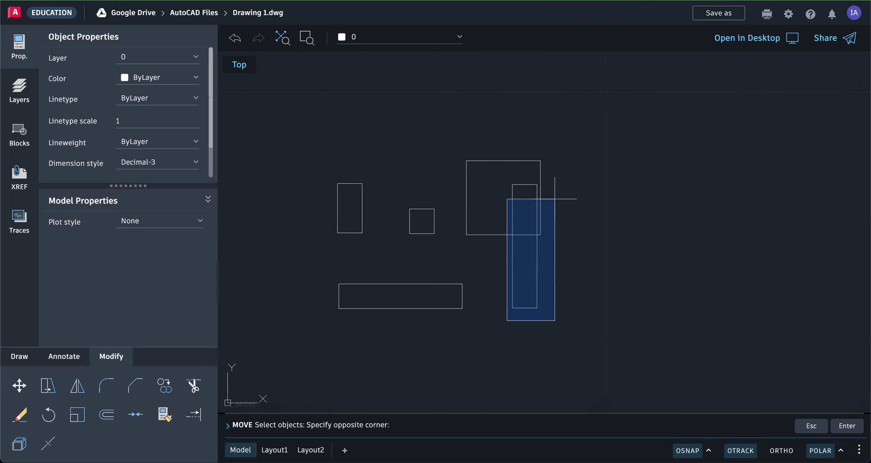
{"action": "left_click", "coordinate": [559, 176]}
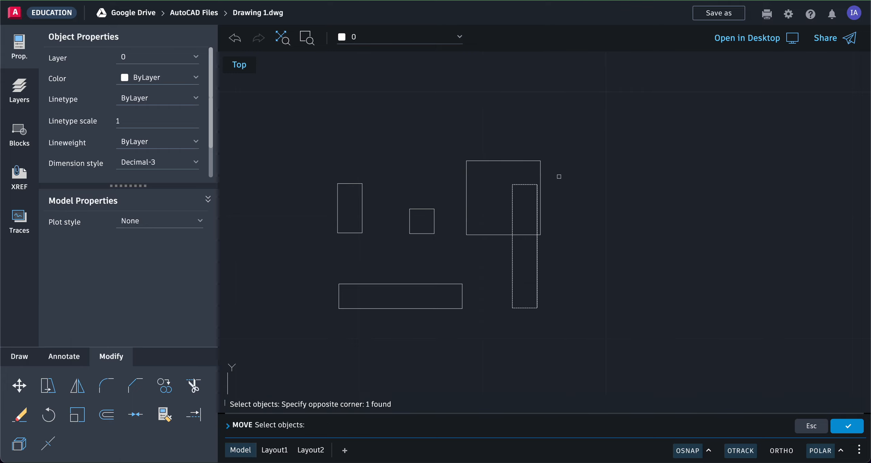
{"action": "left_click", "coordinate": [845, 429]}
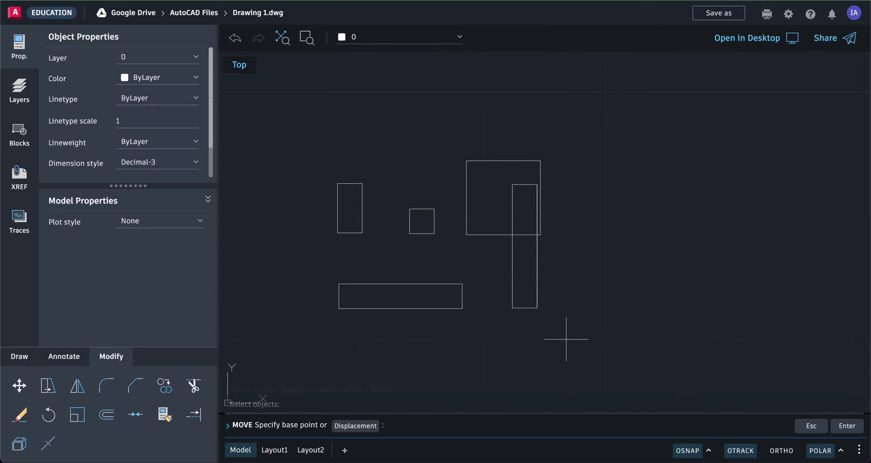
{"action": "left_click", "coordinate": [518, 331]}
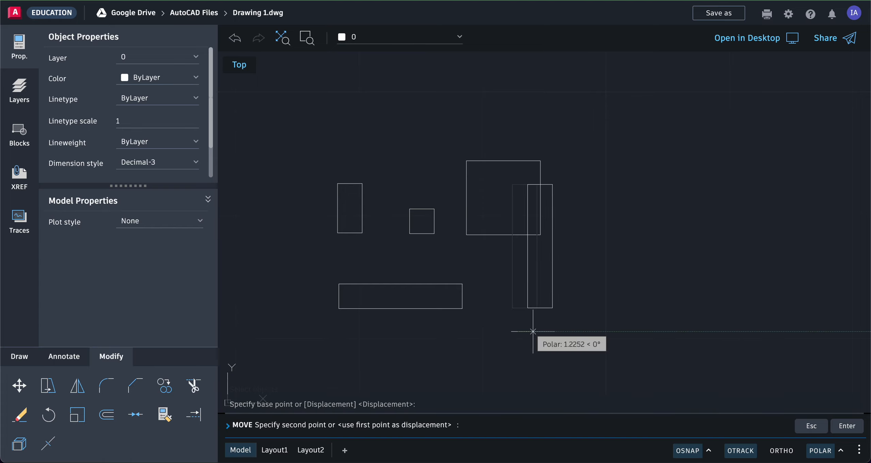
{"action": "left_click", "coordinate": [592, 330]}
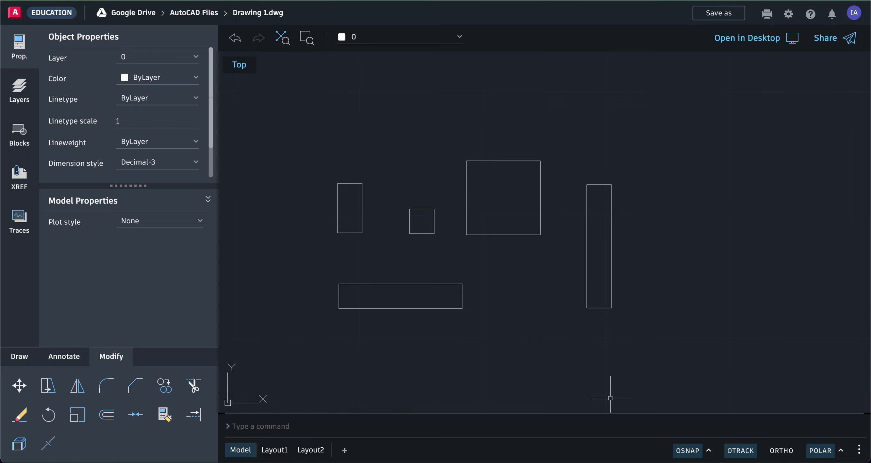
Step: Draw a horizontal line 6 units long to the right of the tall rectangle, roughly level with its base
{"action": "scroll", "coordinate": [610, 373], "scroll_direction": "up", "scroll_amount": 1}
{"action": "scroll", "coordinate": [610, 373], "scroll_direction": "down", "scroll_amount": 2}
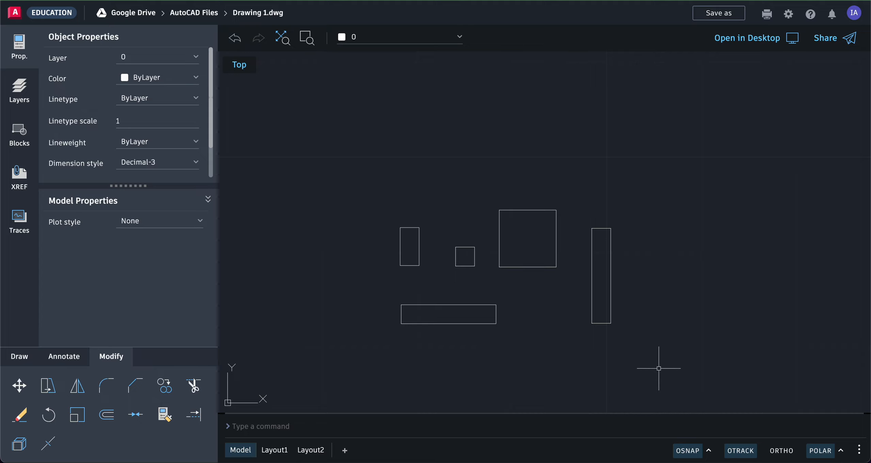
{"action": "middle_click_drag", "start_coordinate": [653, 368], "coordinate": [550, 353]}
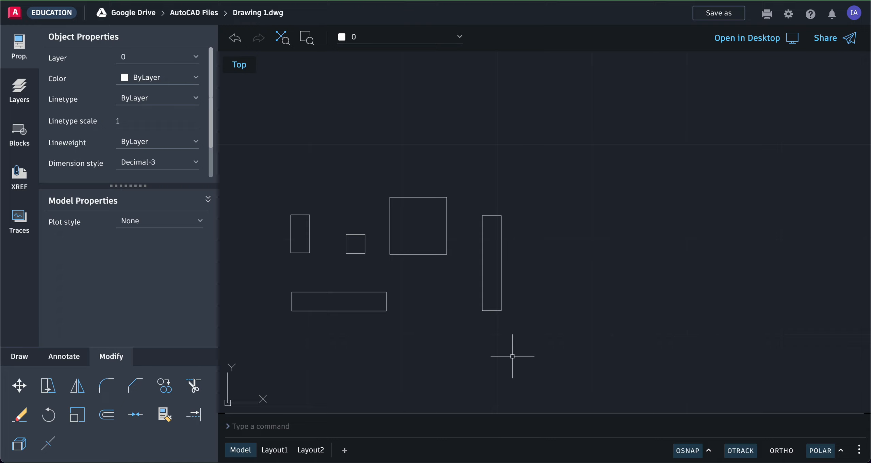
{"action": "left_click", "coordinate": [19, 390]}
{"action": "key", "text": "Escape"}
{"action": "left_click", "coordinate": [20, 357]}
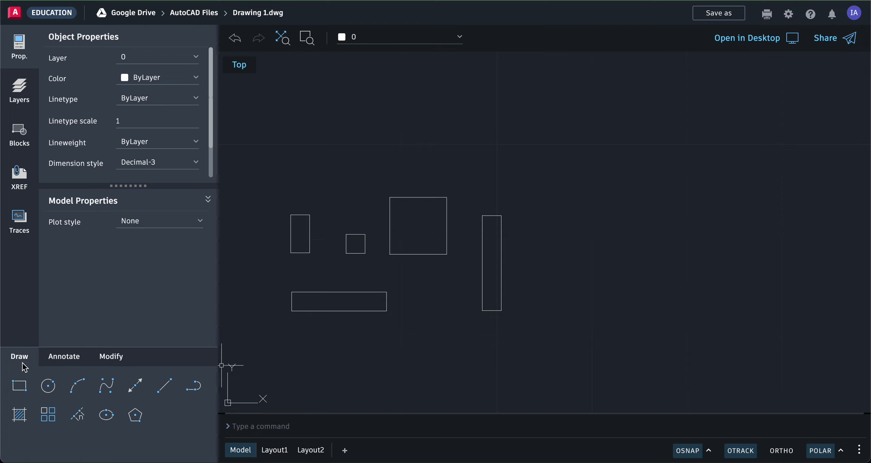
{"action": "left_click", "coordinate": [22, 387]}
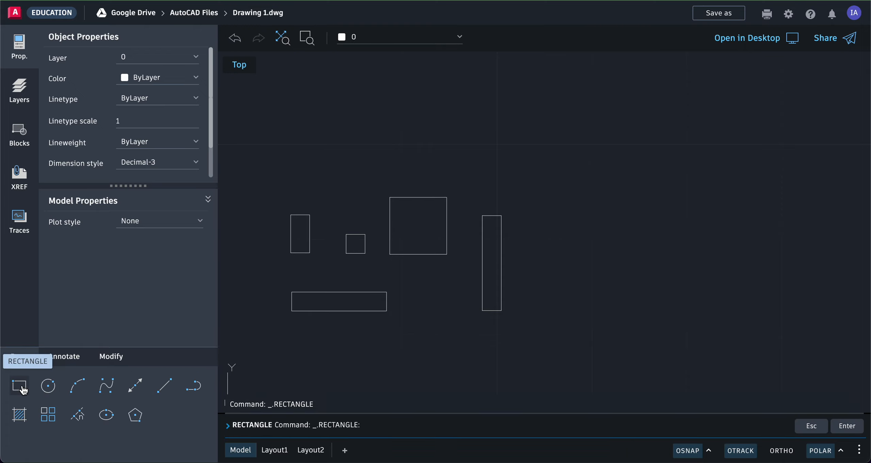
{"action": "left_click", "coordinate": [164, 389]}
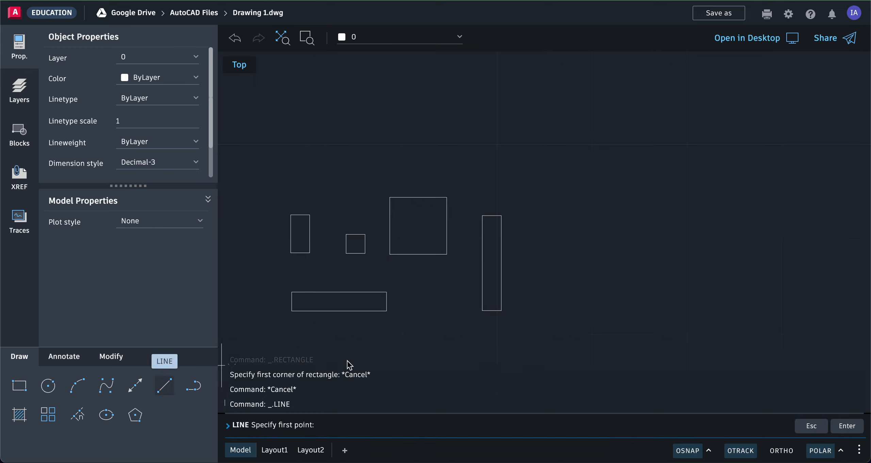
{"action": "left_click", "coordinate": [548, 308]}
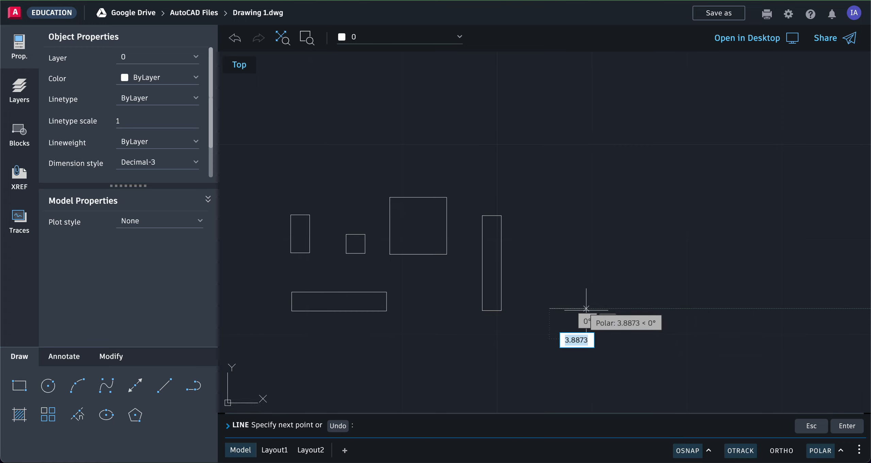
{"action": "type", "text": "6"}
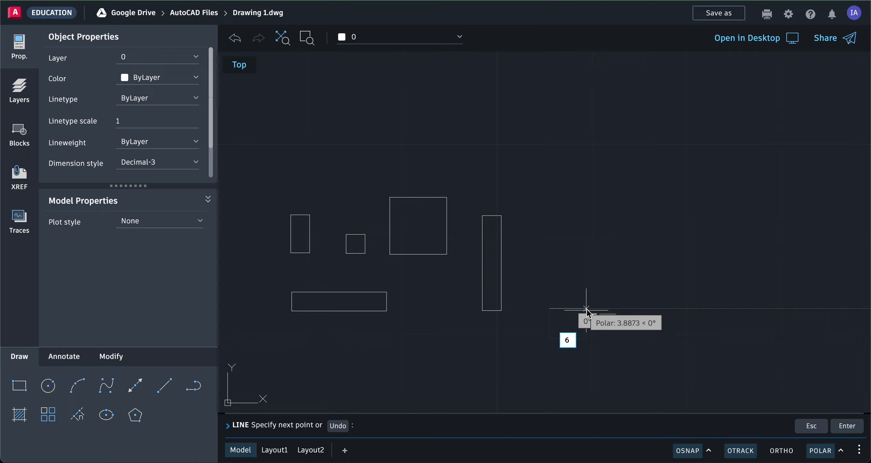
{"action": "key", "text": "Return"}
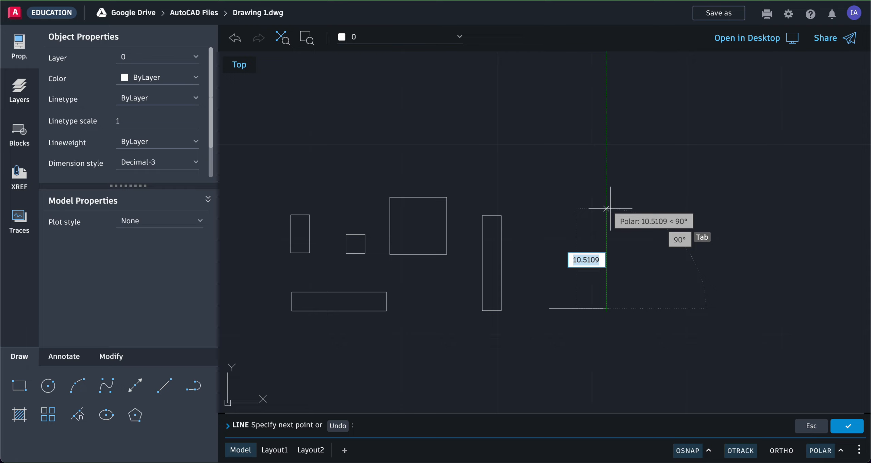
Step: Add a 12-unit vertical line up from the base line's right end and close the right triangle at the starting point
{"action": "type", "text": "12"}
{"action": "key", "text": "Return"}
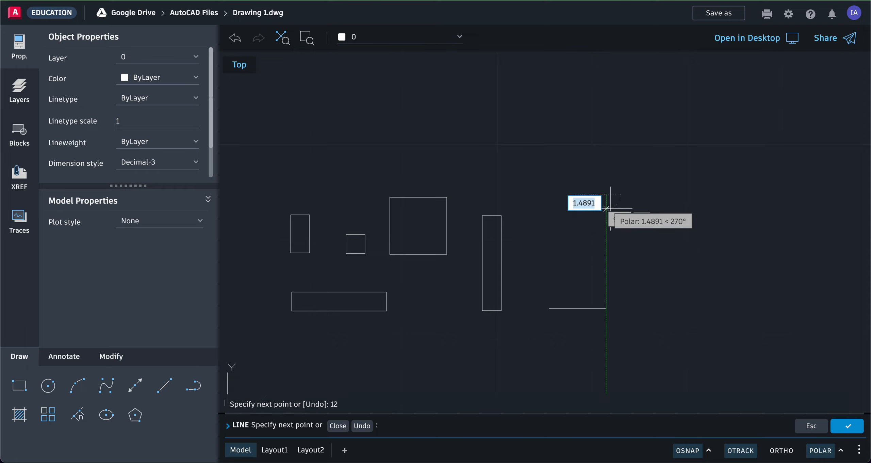
{"action": "left_click", "coordinate": [549, 303]}
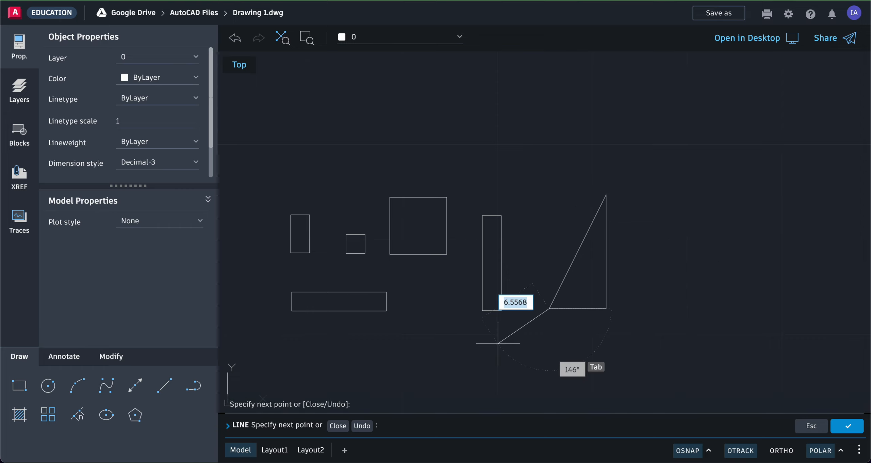
{"action": "key", "text": "Escape"}
{"action": "key", "text": "Escape"}
{"action": "key", "text": "Escape"}
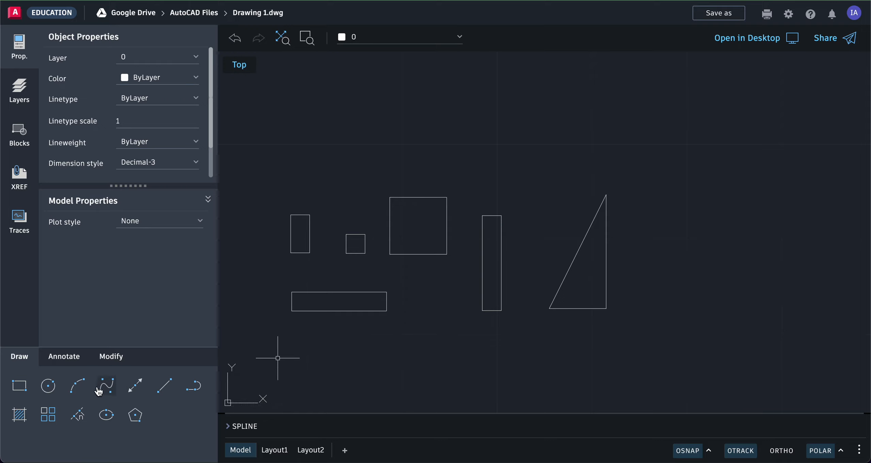
Step: Draw a right triangle with a 2-unit vertical left side and a 5-unit horizontal base, to the right of the large triangle
{"action": "left_click", "coordinate": [165, 385]}
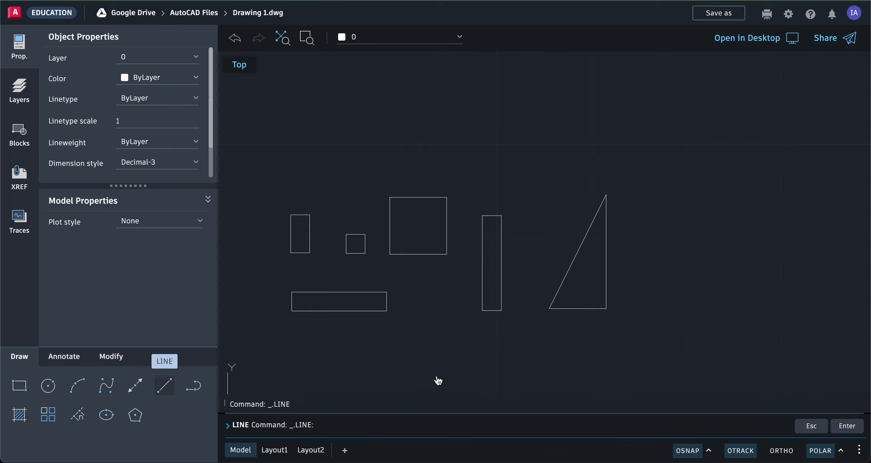
{"action": "left_click", "coordinate": [648, 274]}
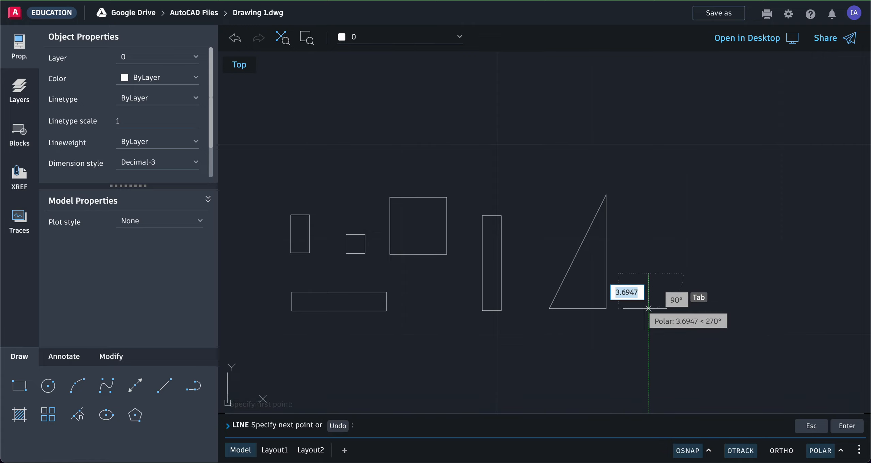
{"action": "type", "text": "2"}
{"action": "key", "text": "Return"}
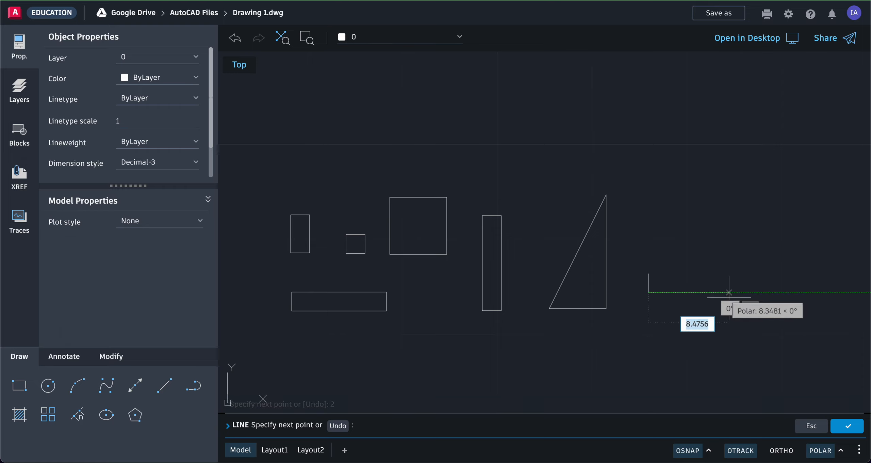
{"action": "type", "text": "5"}
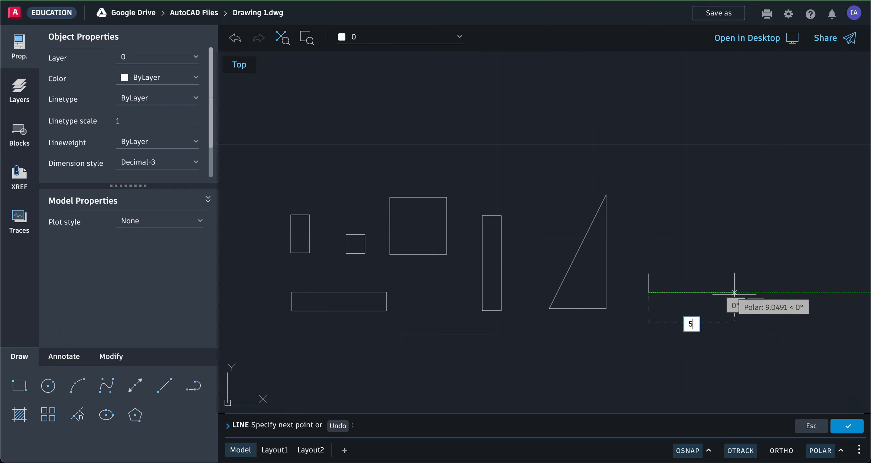
{"action": "key", "text": "Return"}
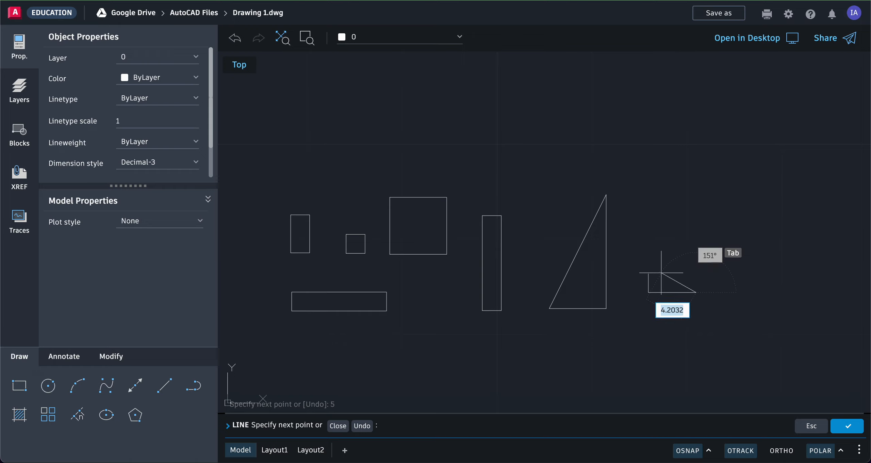
{"action": "left_click", "coordinate": [651, 274]}
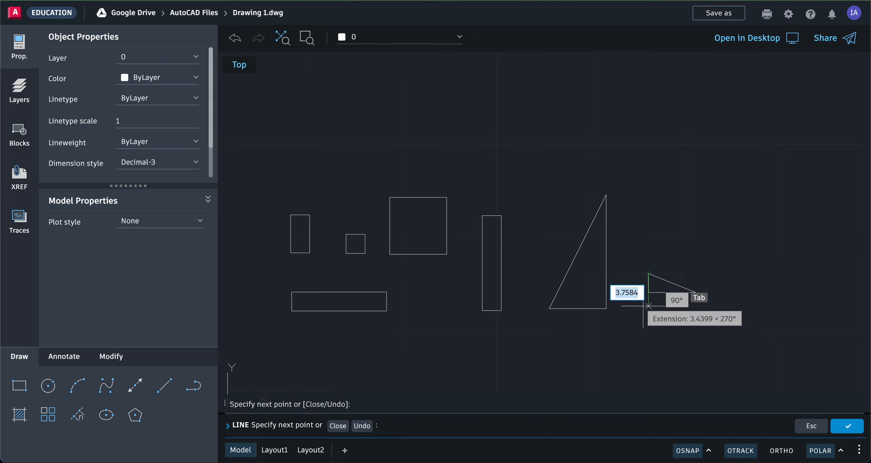
{"action": "key", "text": "Escape"}
{"action": "key", "text": "Escape"}
{"action": "key", "text": "Escape"}
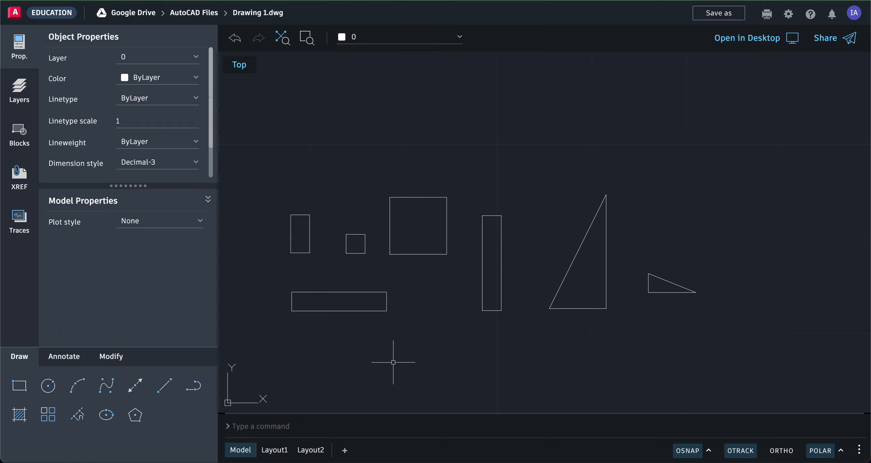
Step: Draw a three-sided polygon with the inscribed option above the small right triangle, with one vertex pointing straight up
{"action": "left_click", "coordinate": [144, 423]}
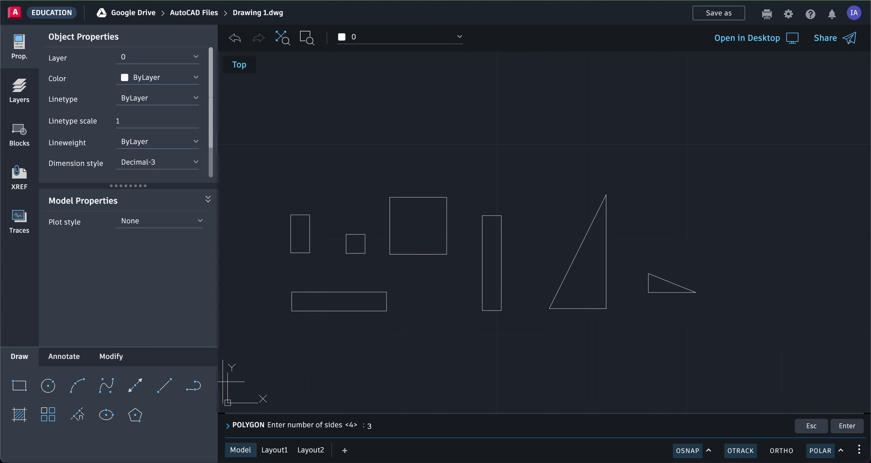
{"action": "key", "text": "Return"}
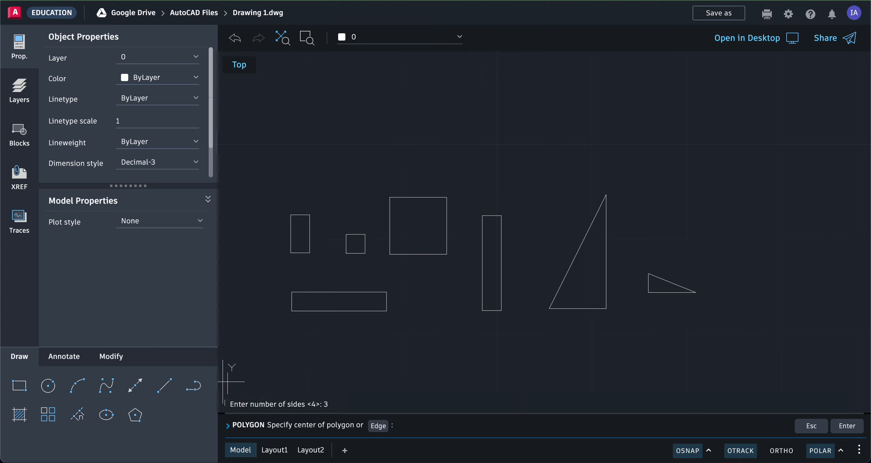
{"action": "left_click", "coordinate": [670, 193]}
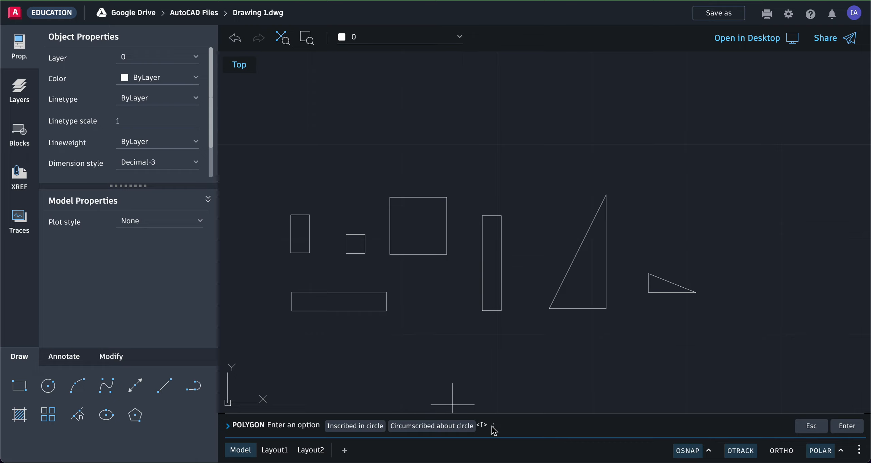
{"action": "key", "text": "Return"}
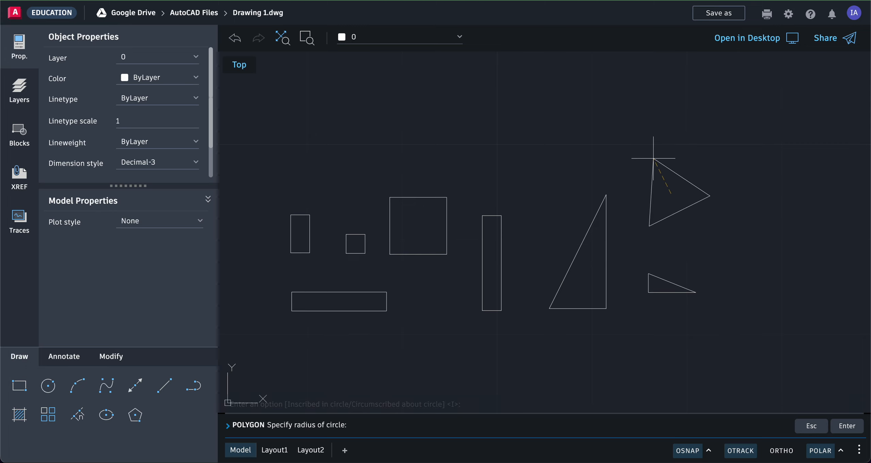
{"action": "left_click", "coordinate": [671, 149]}
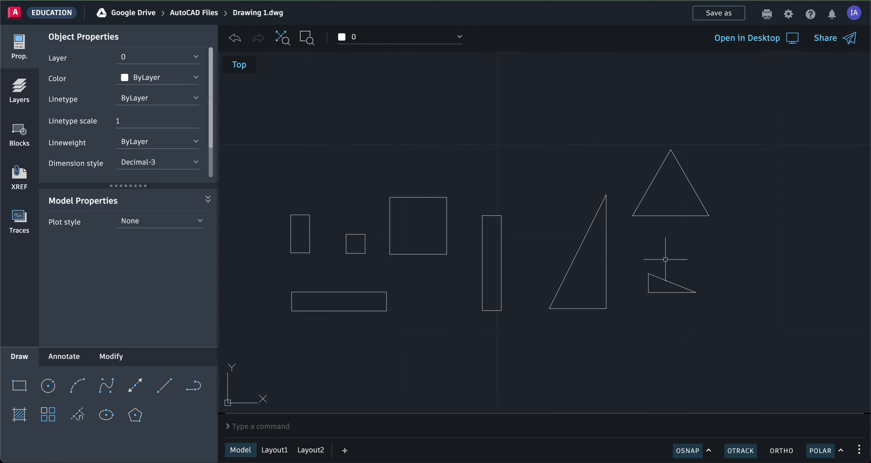
Step: Draw a circle with a radius of about 3.33 units above the large square
{"action": "left_click", "coordinate": [78, 385]}
{"action": "left_click", "coordinate": [48, 385]}
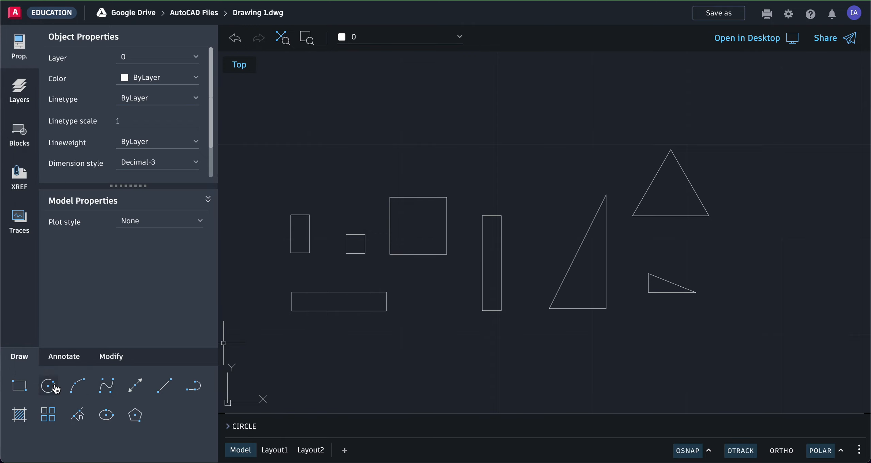
{"action": "left_click", "coordinate": [398, 125]}
{"action": "left_click", "coordinate": [369, 138]}
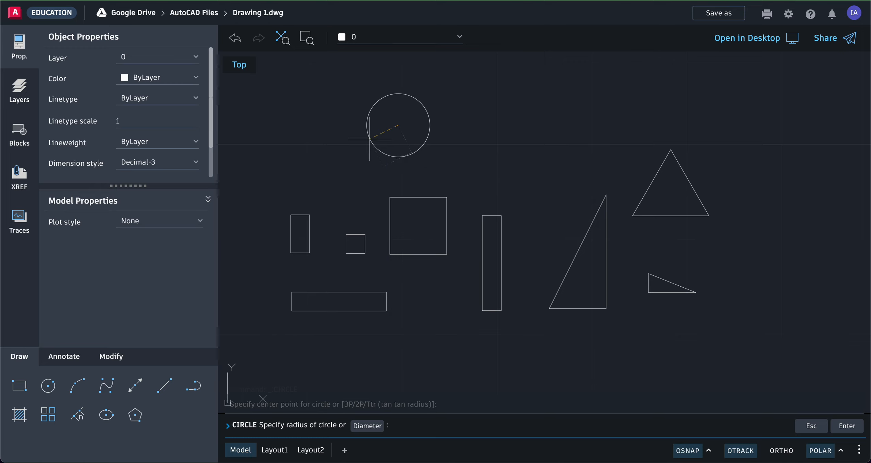
Step: Start a three-sided polygon centered on the circle above the large square, using the inscribed option
{"action": "left_click", "coordinate": [143, 425]}
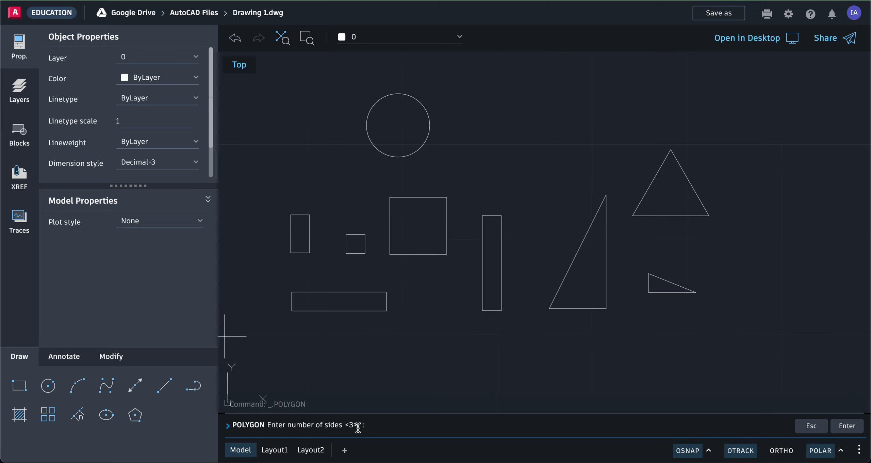
{"action": "key", "text": "Return"}
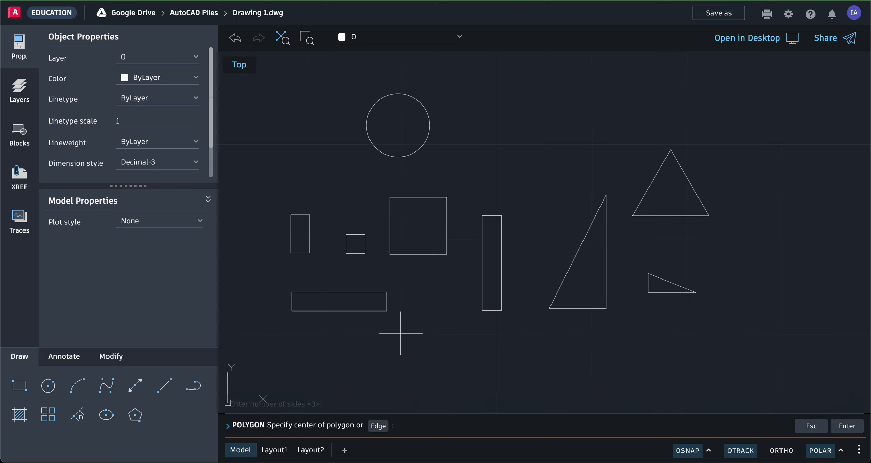
{"action": "left_click", "coordinate": [398, 125]}
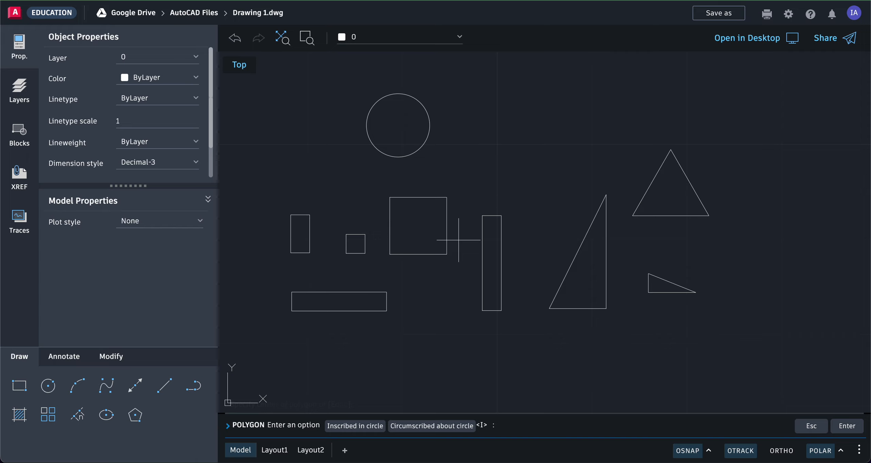
{"action": "type", "text": "i"}
{"action": "key", "text": "Return"}
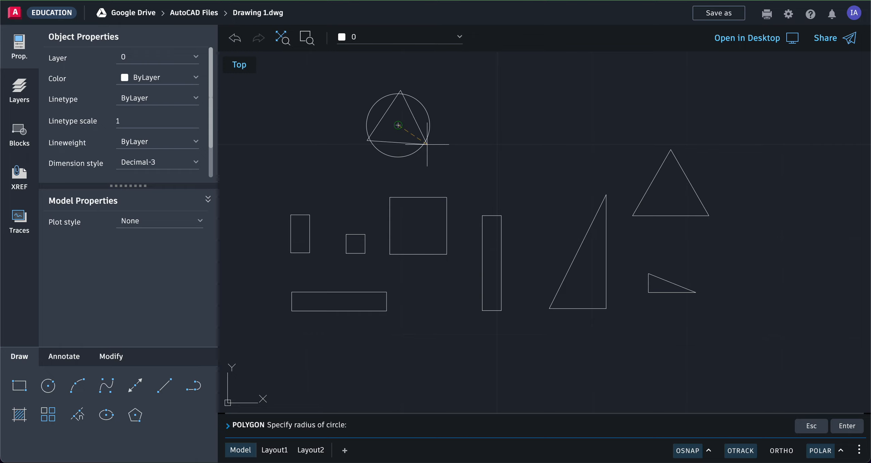
Step: Enable the Nearest object snap and finish the inscribed triangle with its vertex on the circle's lower right edge
{"action": "scroll", "coordinate": [426, 145], "scroll_direction": "down", "scroll_amount": 3}
{"action": "scroll", "coordinate": [426, 143], "scroll_direction": "up", "scroll_amount": 5}
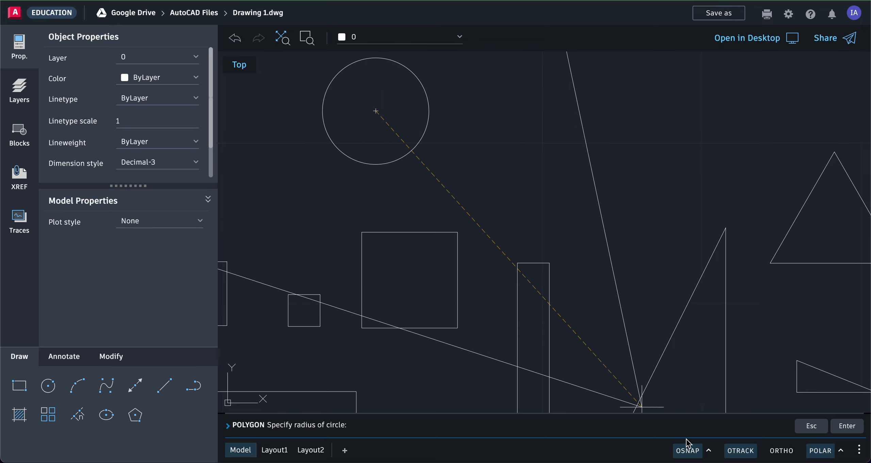
{"action": "left_click", "coordinate": [709, 452]}
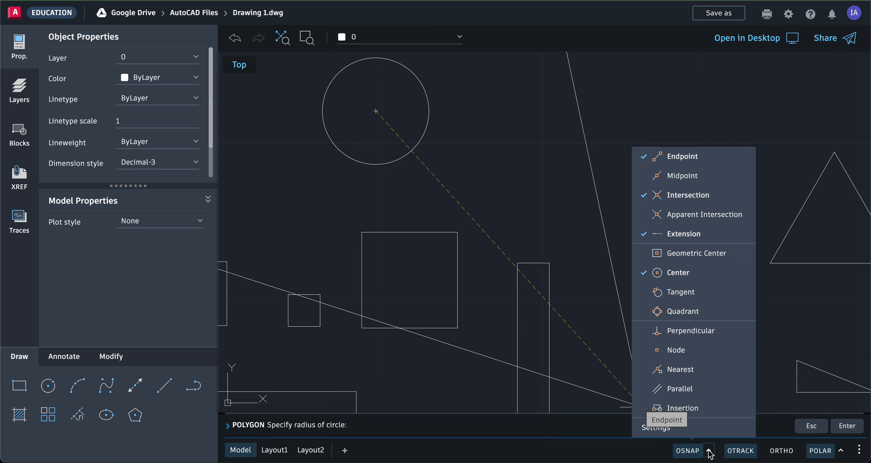
{"action": "left_click", "coordinate": [662, 371]}
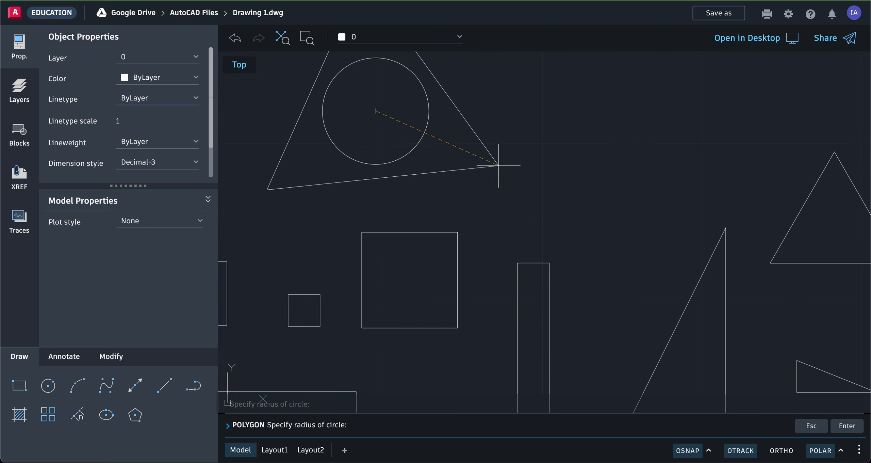
{"action": "left_click", "coordinate": [421, 137]}
{"action": "scroll", "coordinate": [424, 136], "scroll_direction": "down", "scroll_amount": 1}
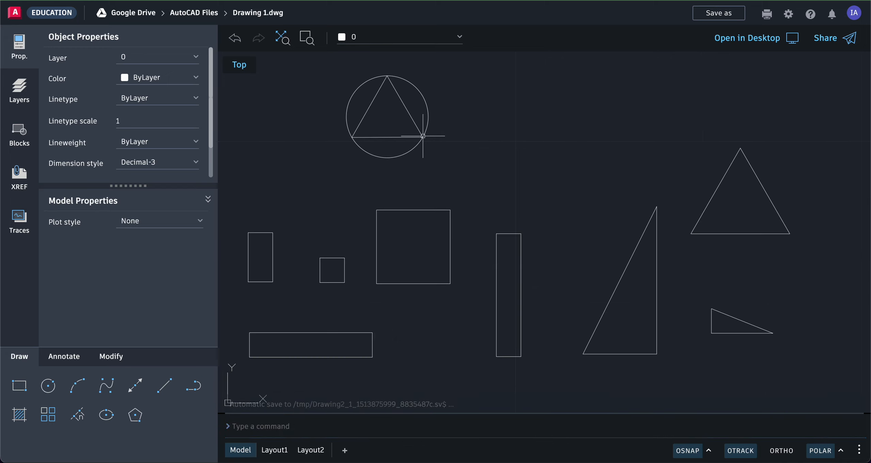
Step: Draw a second circle with a radius of about 2.54 units to the right of the circle containing the triangle
{"action": "scroll", "coordinate": [423, 136], "scroll_direction": "up", "scroll_amount": 2}
{"action": "scroll", "coordinate": [424, 137], "scroll_direction": "down", "scroll_amount": 2}
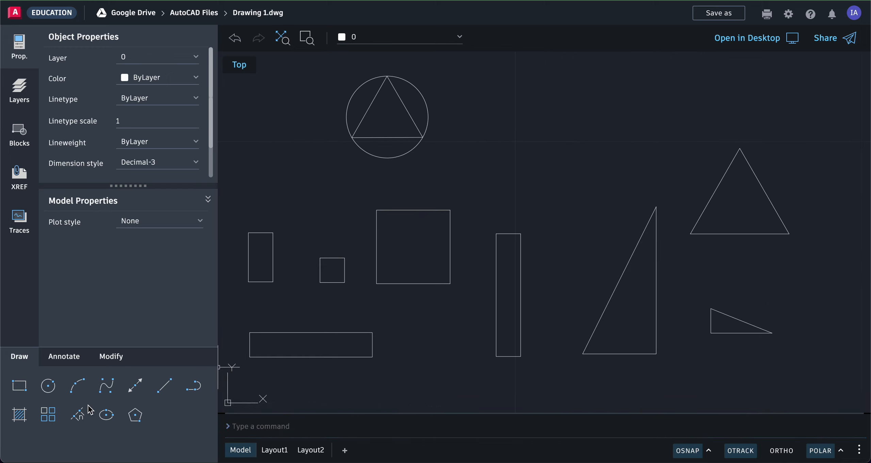
{"action": "left_click", "coordinate": [48, 385]}
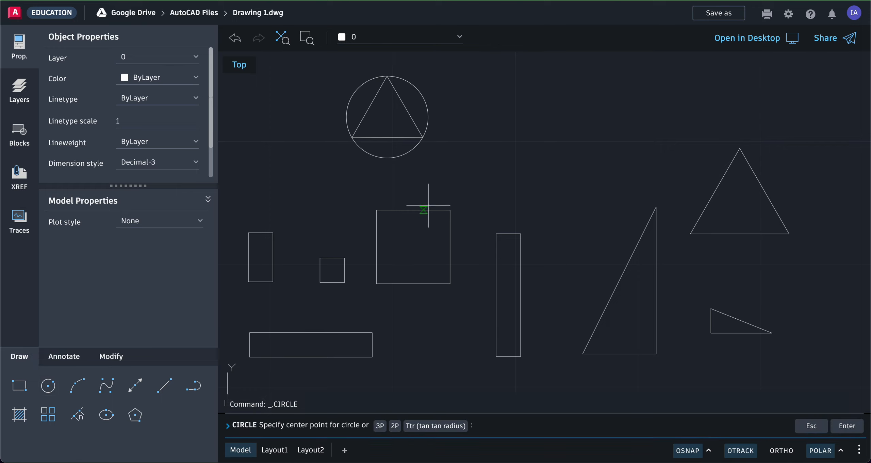
{"action": "left_click", "coordinate": [554, 131]}
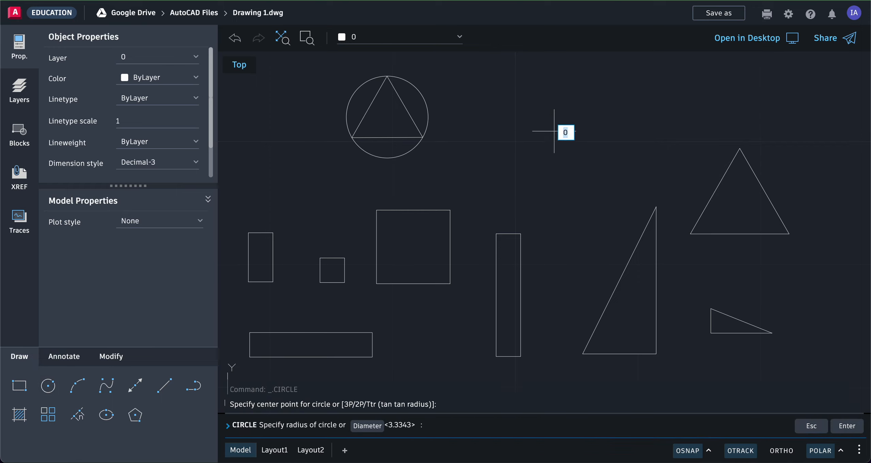
{"action": "left_click", "coordinate": [527, 148]}
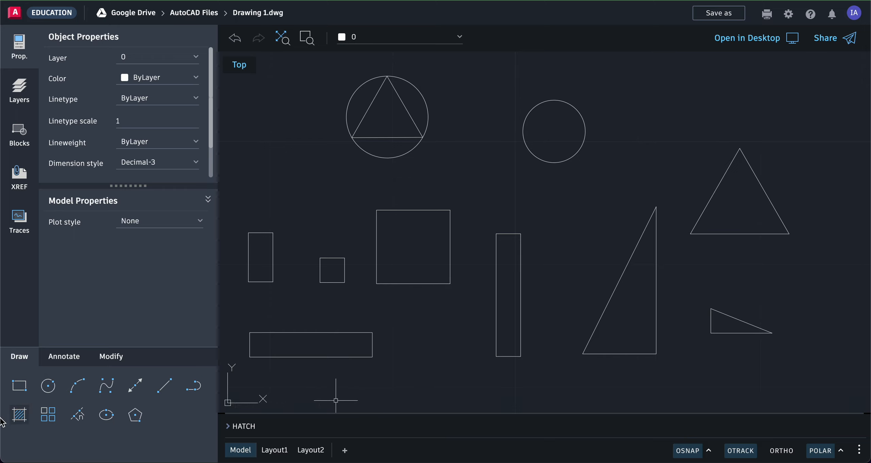
Step: Draw a three-sided polygon circumscribed about the second circle, centered on it and snapped to the circle's lowest point
{"action": "left_click", "coordinate": [135, 414]}
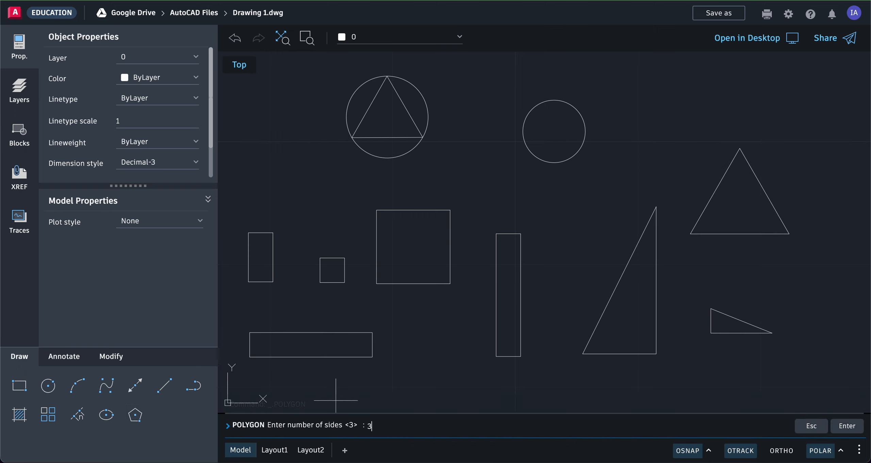
{"action": "key", "text": "Return"}
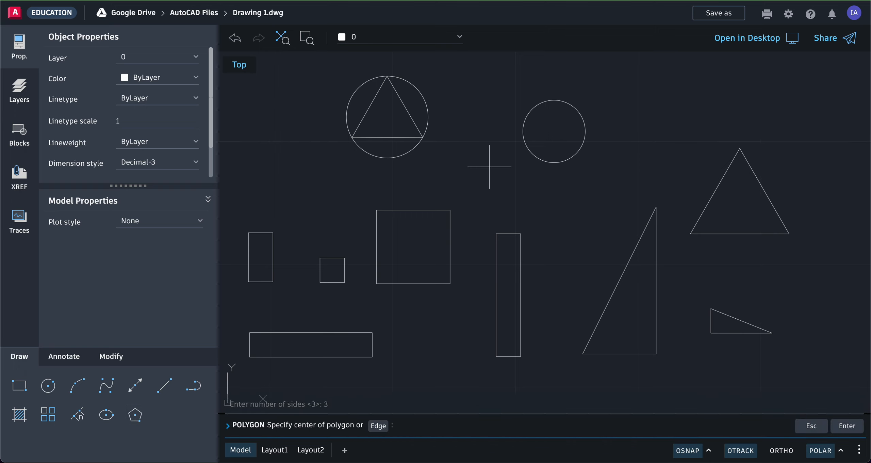
{"action": "left_click", "coordinate": [554, 132]}
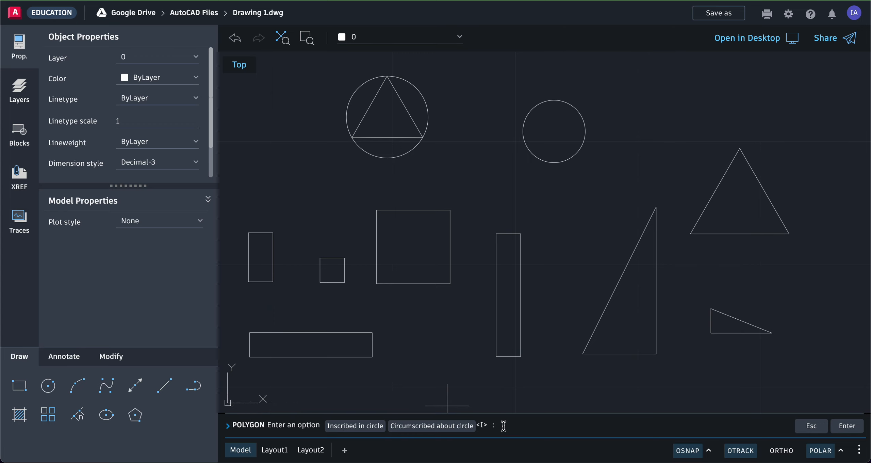
{"action": "key", "text": "Return"}
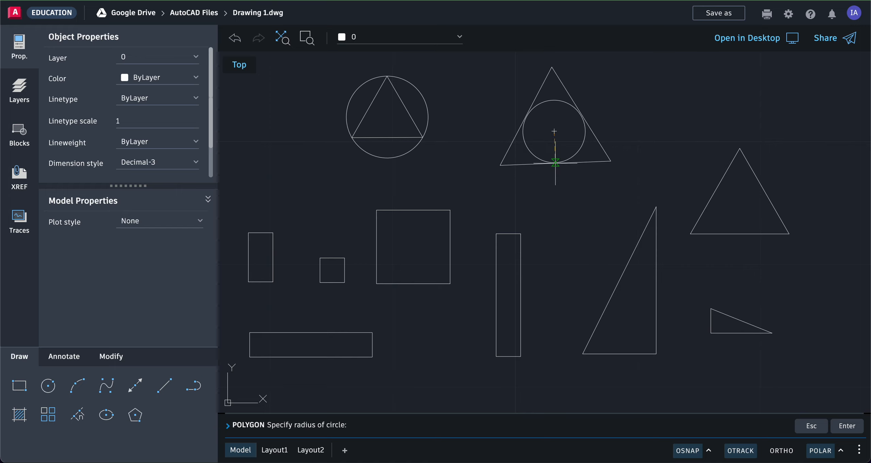
{"action": "left_click", "coordinate": [554, 163]}
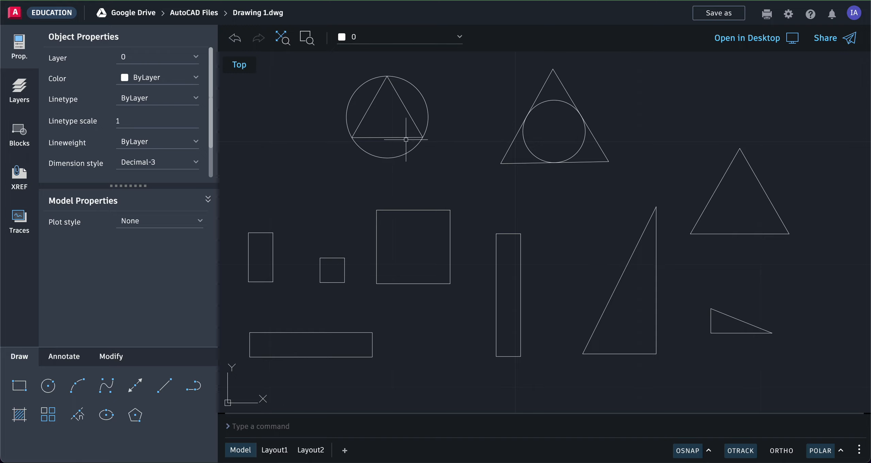
Step: Draw a circle with a radius of 4 units below the large square and the rectangles
{"action": "scroll", "coordinate": [414, 147], "scroll_direction": "up", "scroll_amount": 2}
{"action": "scroll", "coordinate": [415, 150], "scroll_direction": "down", "scroll_amount": 5}
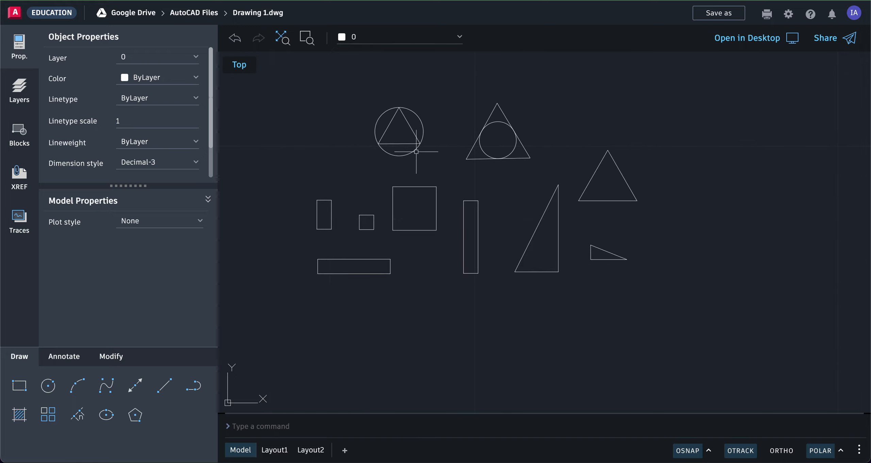
{"action": "type", "text": "CIRCLE"}
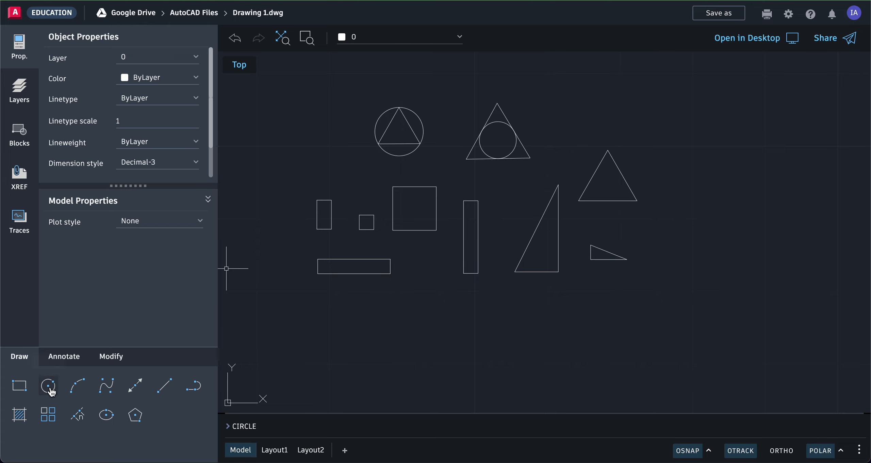
{"action": "left_click", "coordinate": [49, 387]}
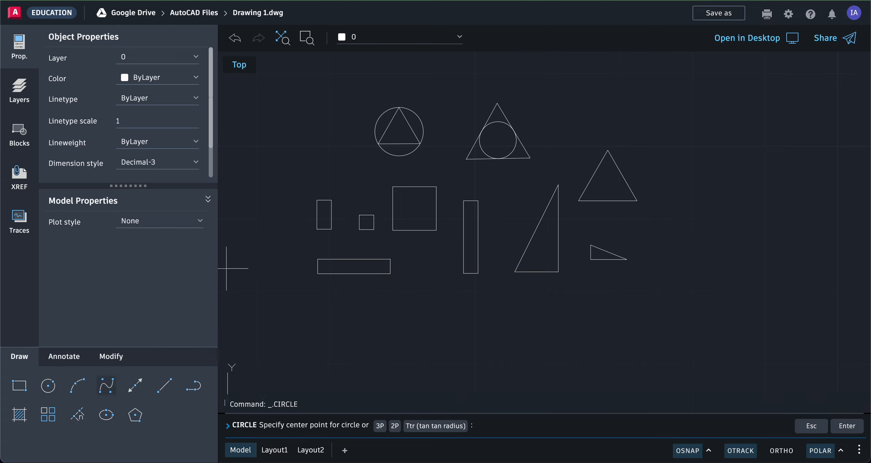
{"action": "left_click", "coordinate": [424, 338]}
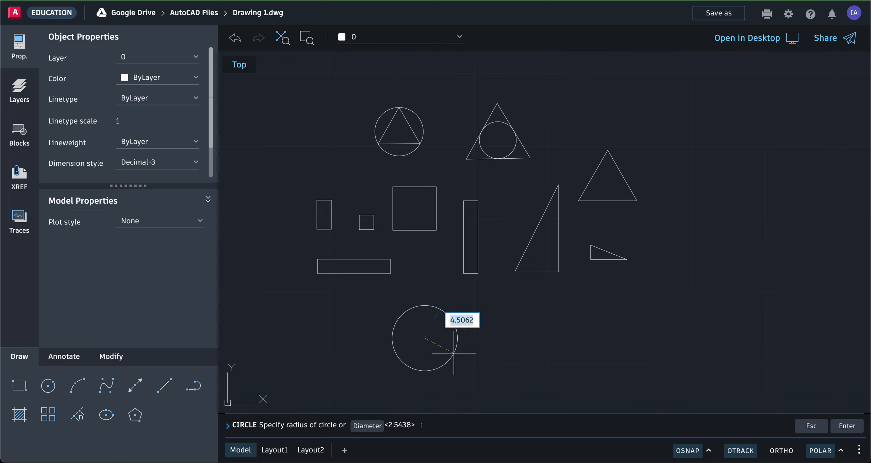
{"action": "type", "text": "4"}
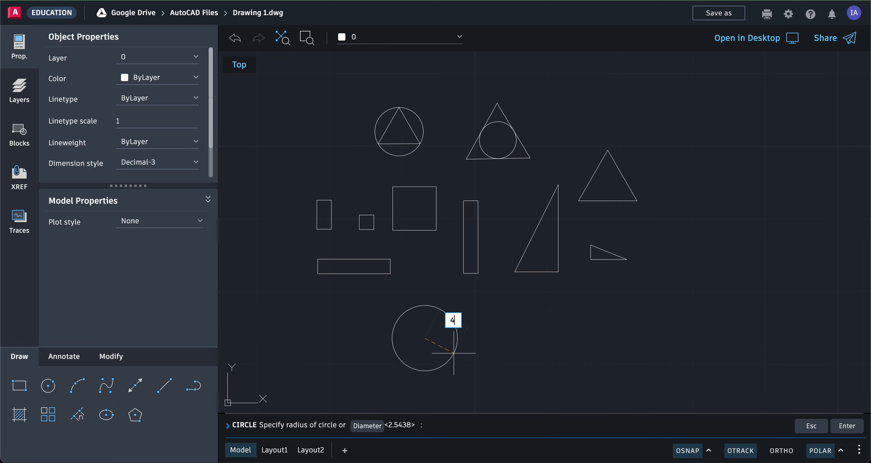
{"action": "key", "text": "Return"}
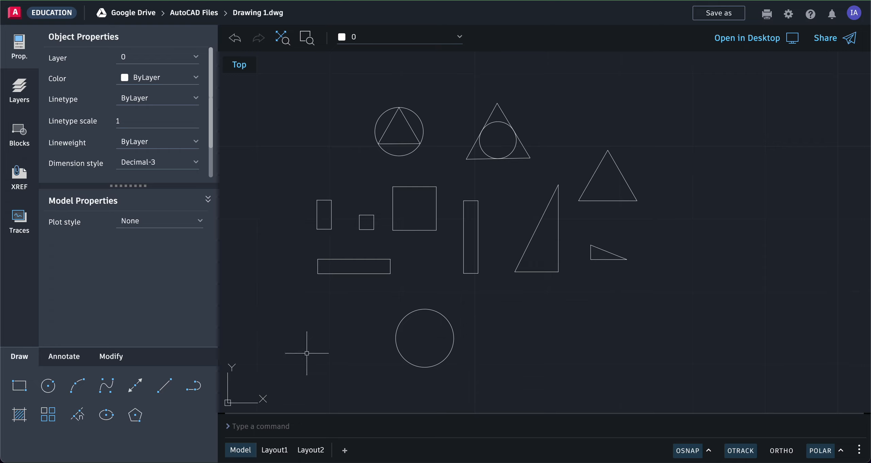
Step: Draw a circle with a radius of 2 units to the right of the 4-unit-radius circle, level with its center
{"action": "left_click", "coordinate": [50, 390]}
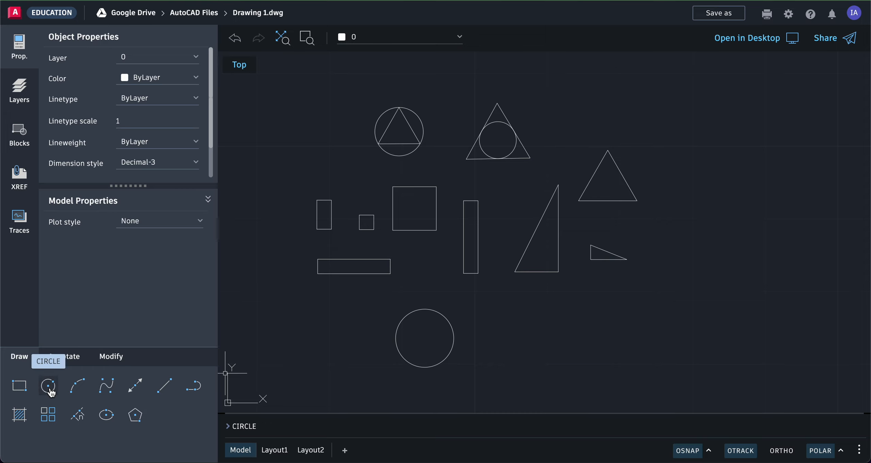
{"action": "left_click", "coordinate": [520, 337]}
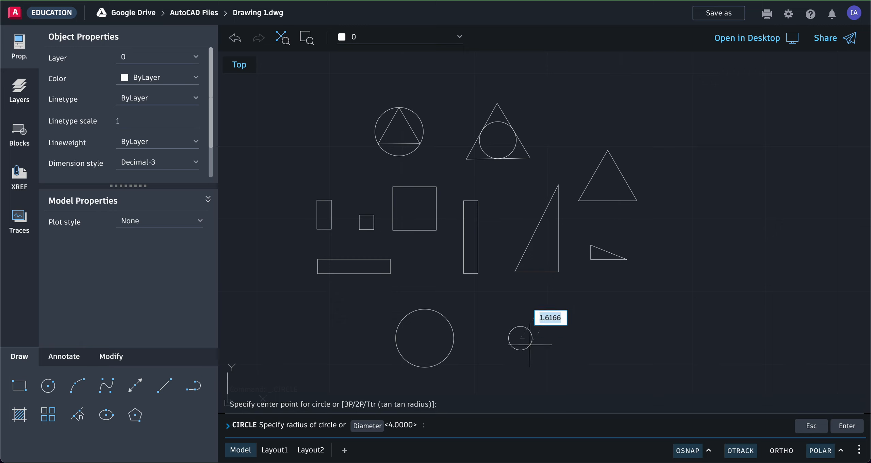
{"action": "type", "text": "2"}
{"action": "key", "text": "Return"}
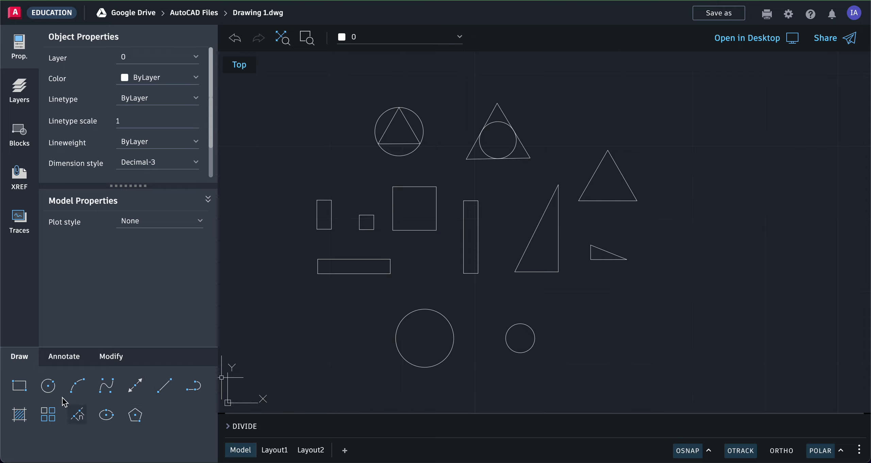
Step: Draw a circle by diameter, 4 units across, to the right of the 2-unit-radius circle and level with it
{"action": "left_click", "coordinate": [48, 386]}
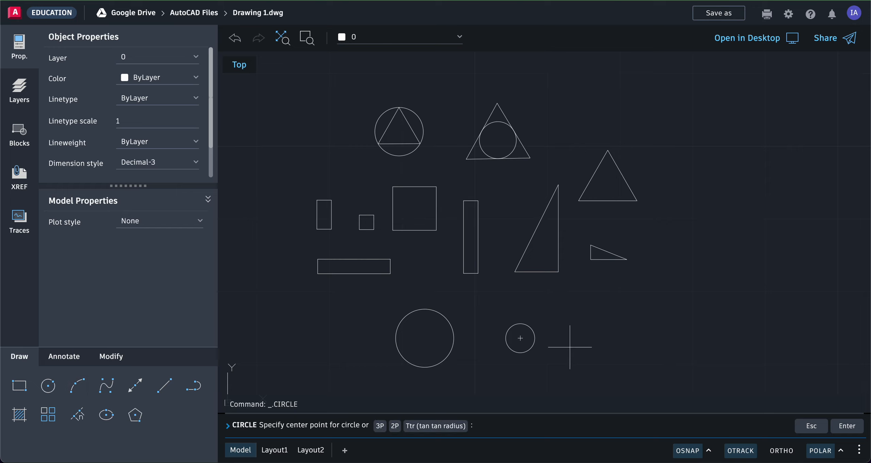
{"action": "left_click", "coordinate": [607, 338]}
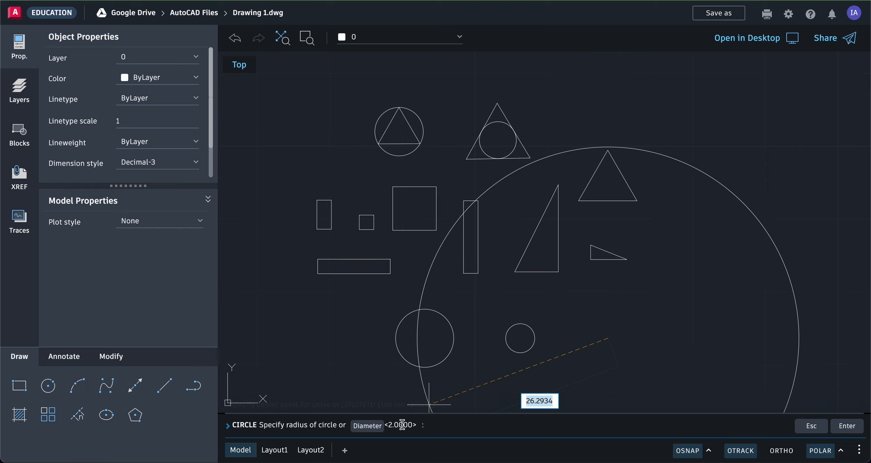
{"action": "left_click", "coordinate": [367, 426]}
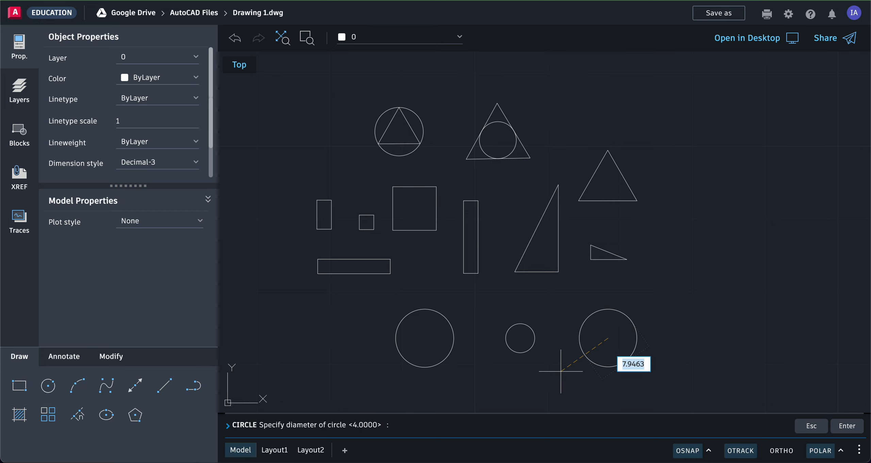
{"action": "type", "text": "4"}
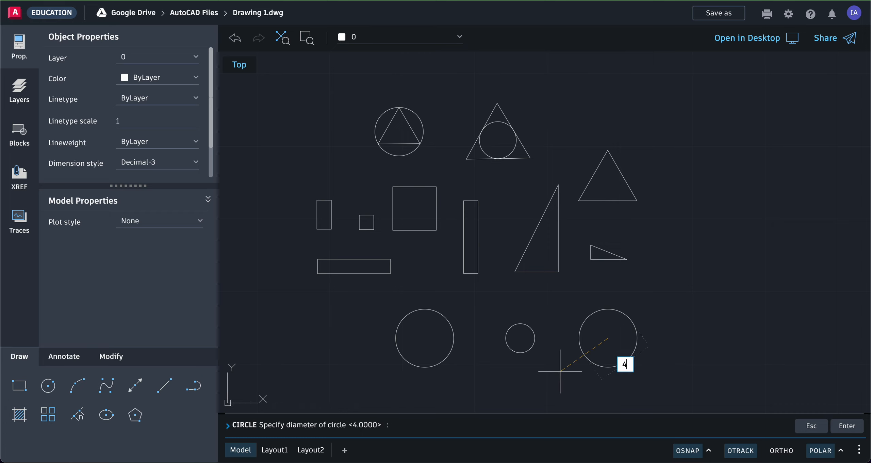
{"action": "key", "text": "Return"}
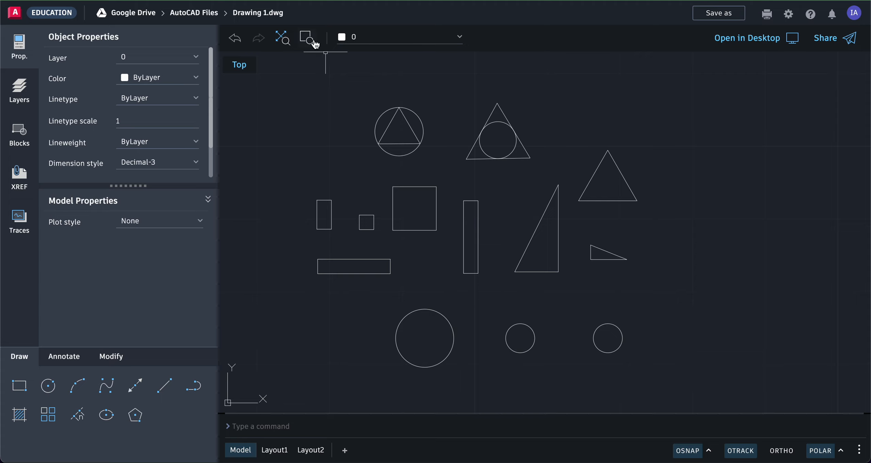
Step: Save the drawing as shape1 in Google Drive's AutoCAD Files folder
{"action": "left_click", "coordinate": [715, 14]}
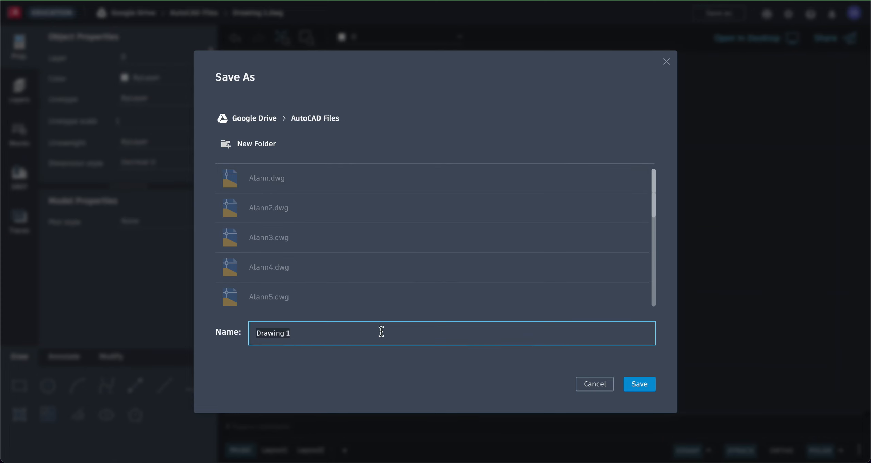
{"action": "type", "text": "shape1"}
{"action": "left_click", "coordinate": [646, 387]}
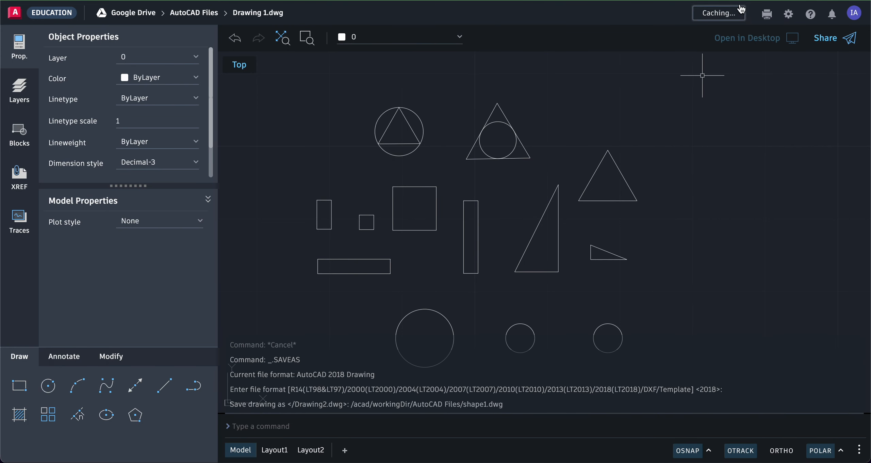